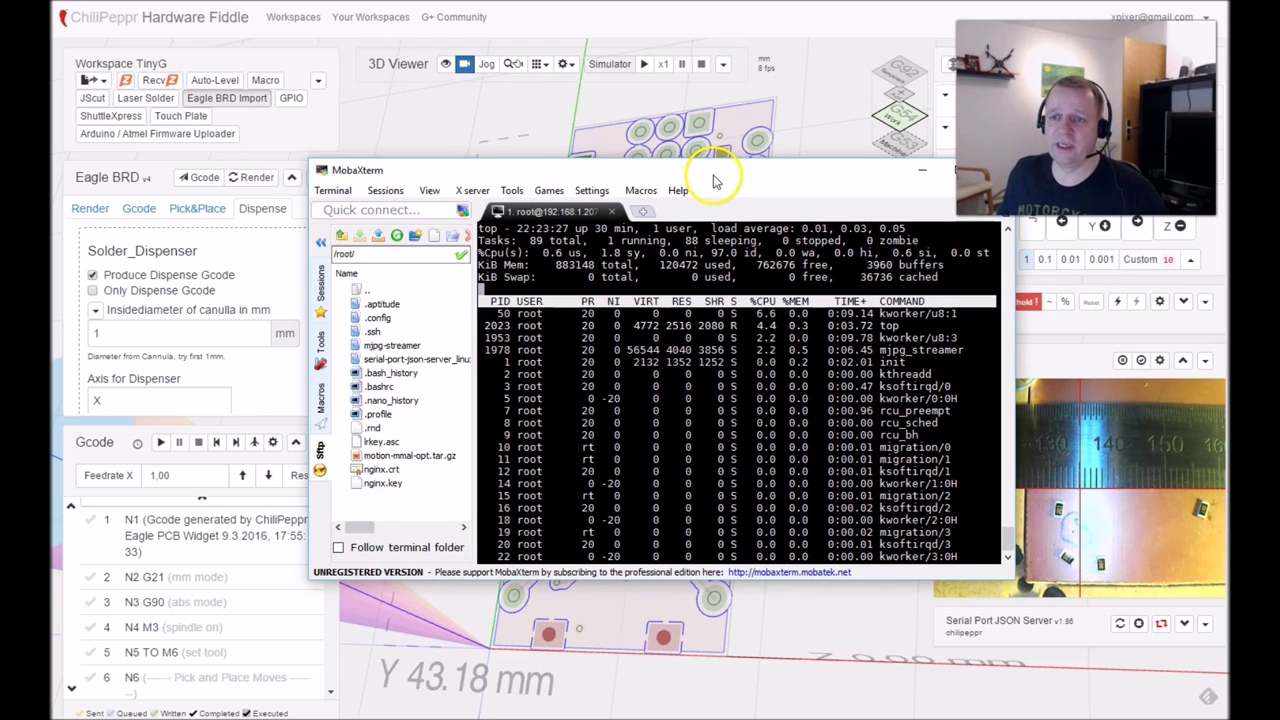
Examine the mjpg_streamer process's CPU load in the terminal's top listing, and minimise the terminal window
left_click_drag(714, 180, 506, 118)
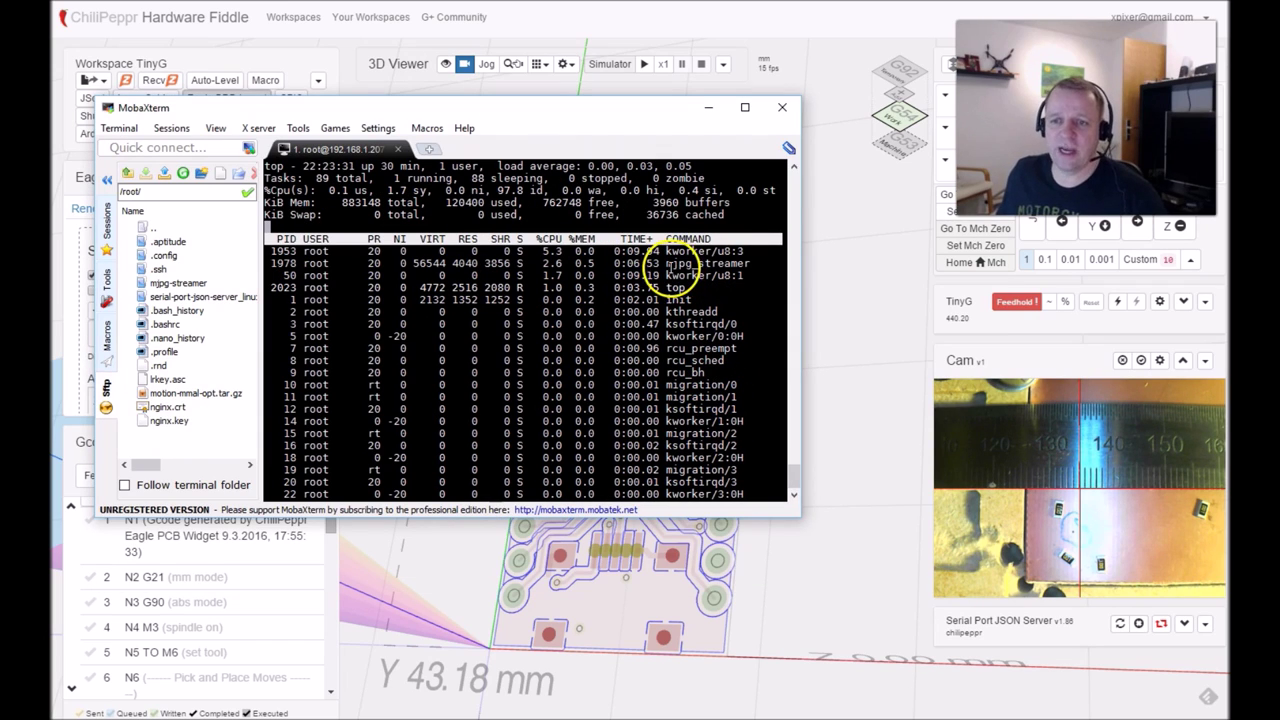
left_click(683, 255)
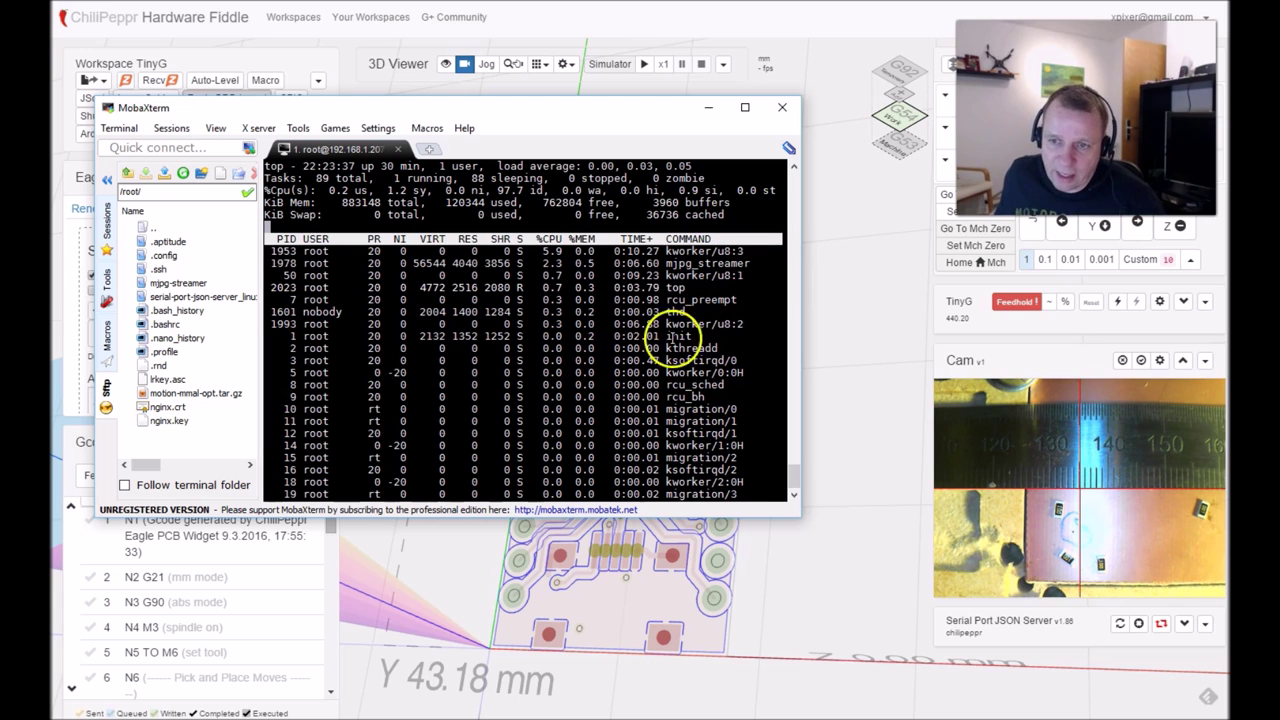
left_click(544, 262)
left_click_drag(544, 262, 568, 262)
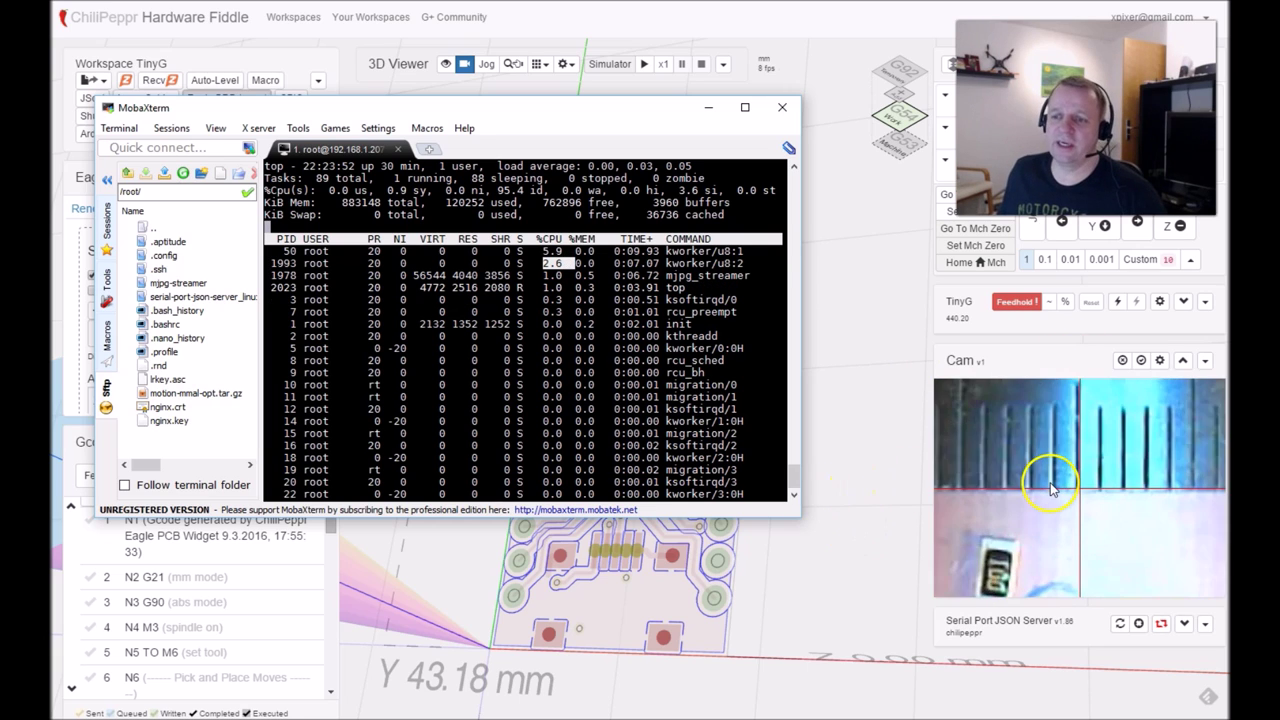
left_click(708, 107)
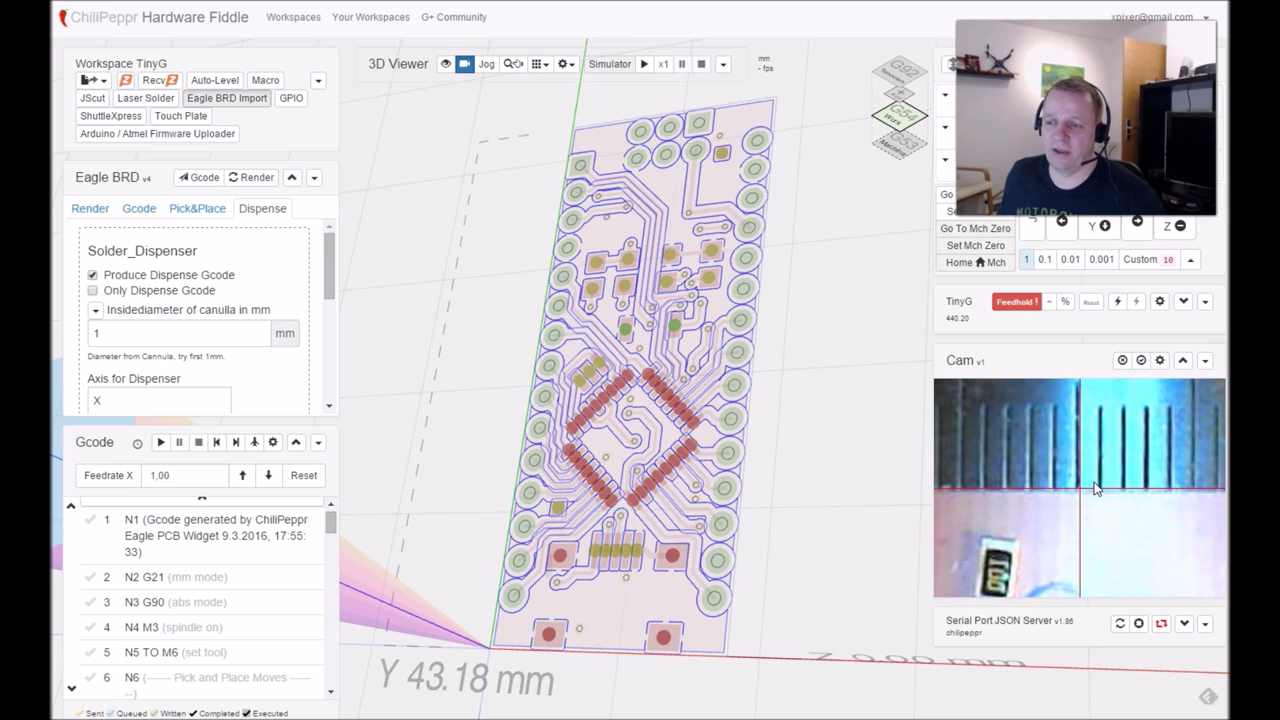
Compare the normal and magnified camera views of the ruler and the small chip components
left_click(977, 486)
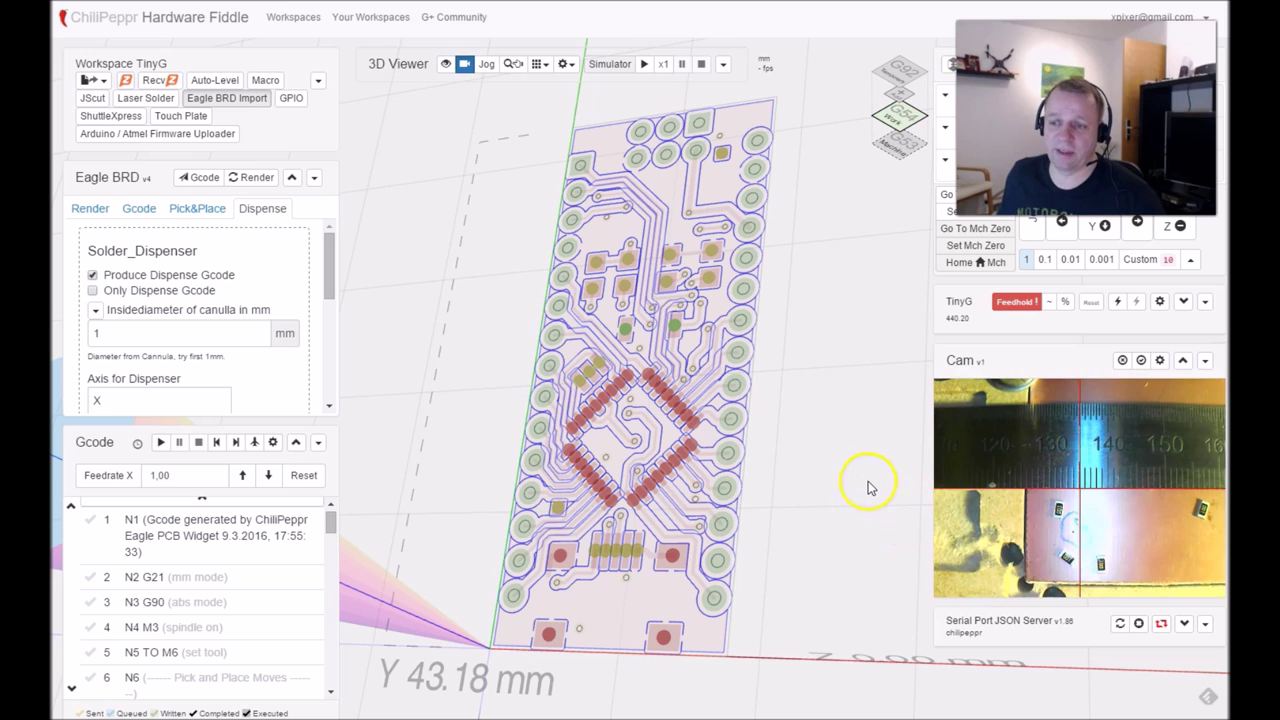
left_click(932, 539)
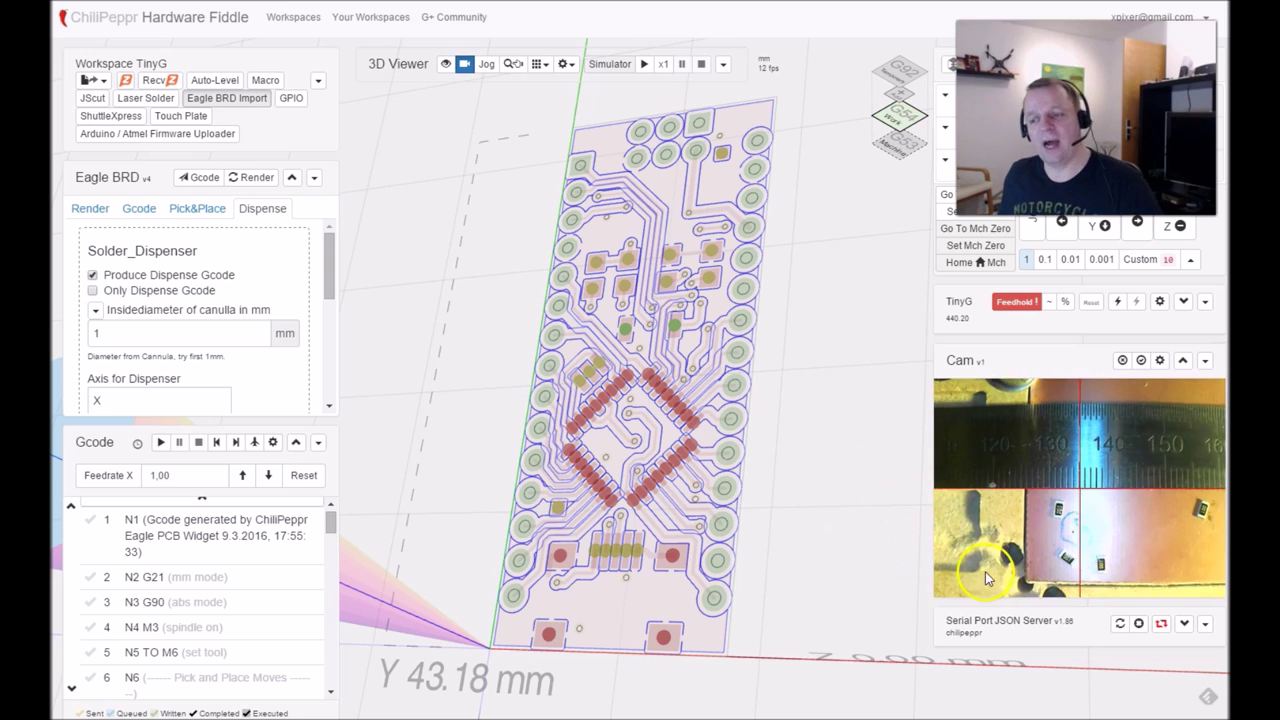
left_click(833, 540)
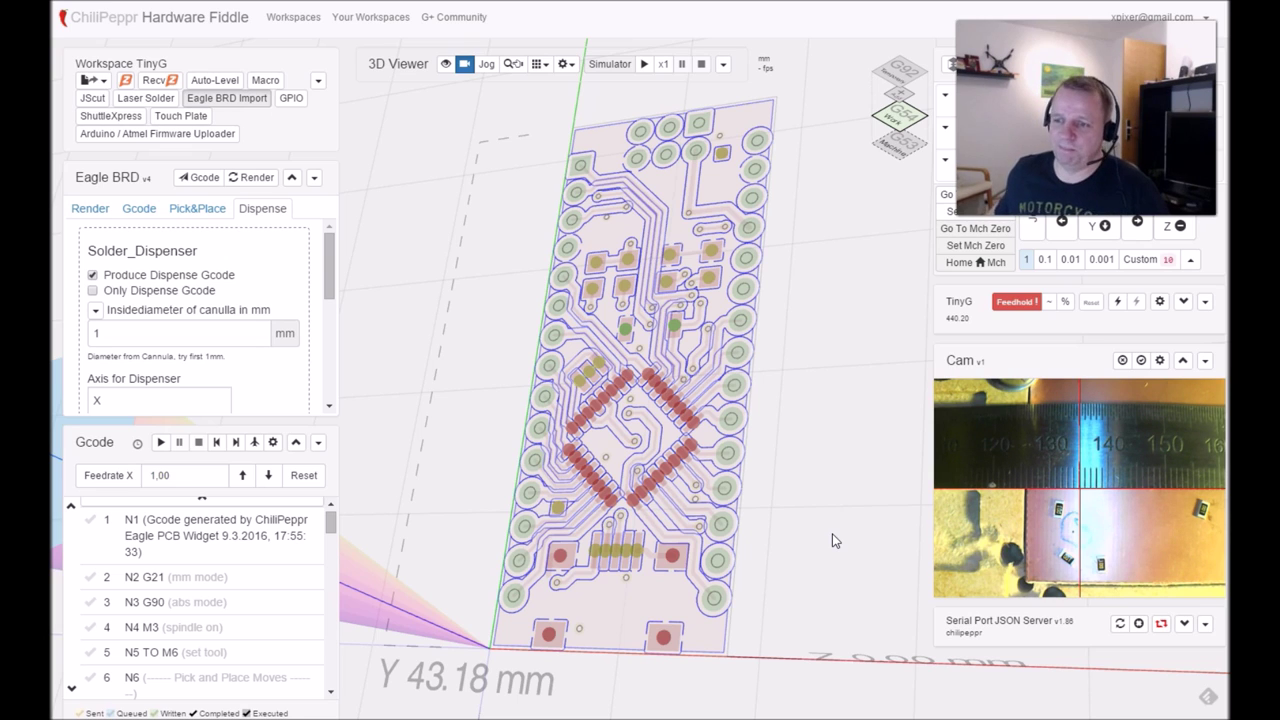
left_click(1194, 506)
left_click(1119, 513)
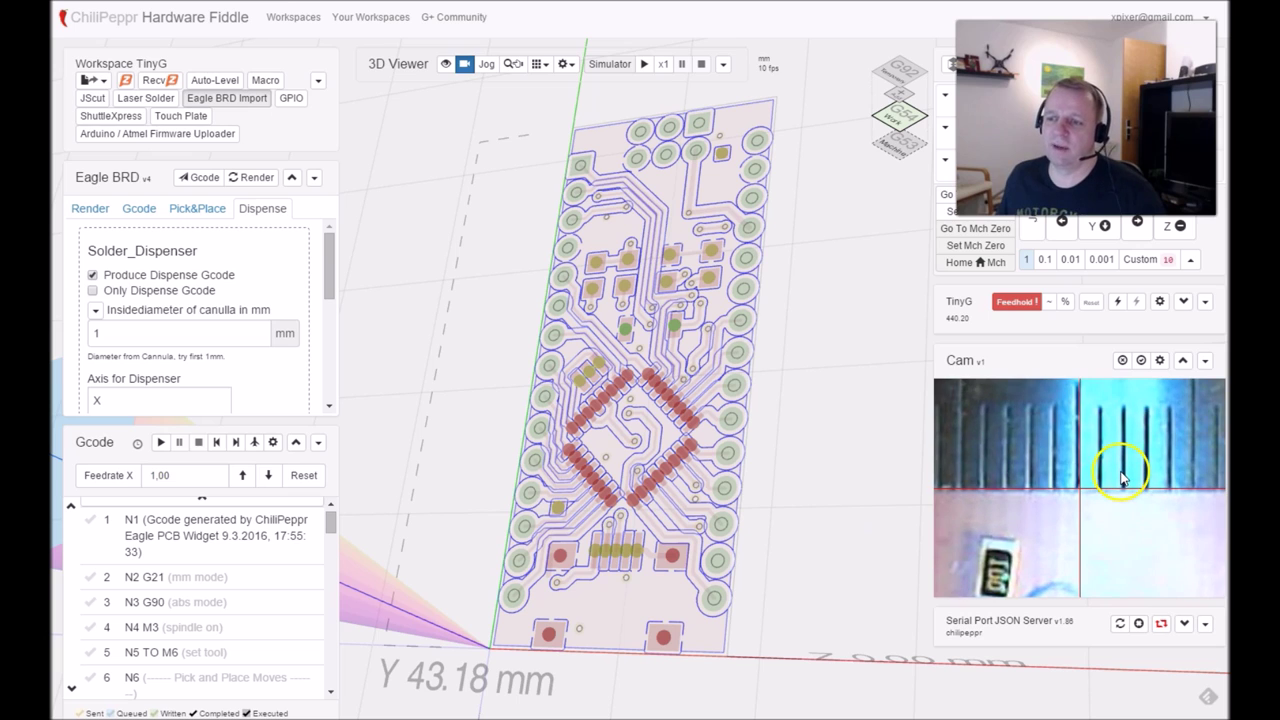
left_click(1120, 472)
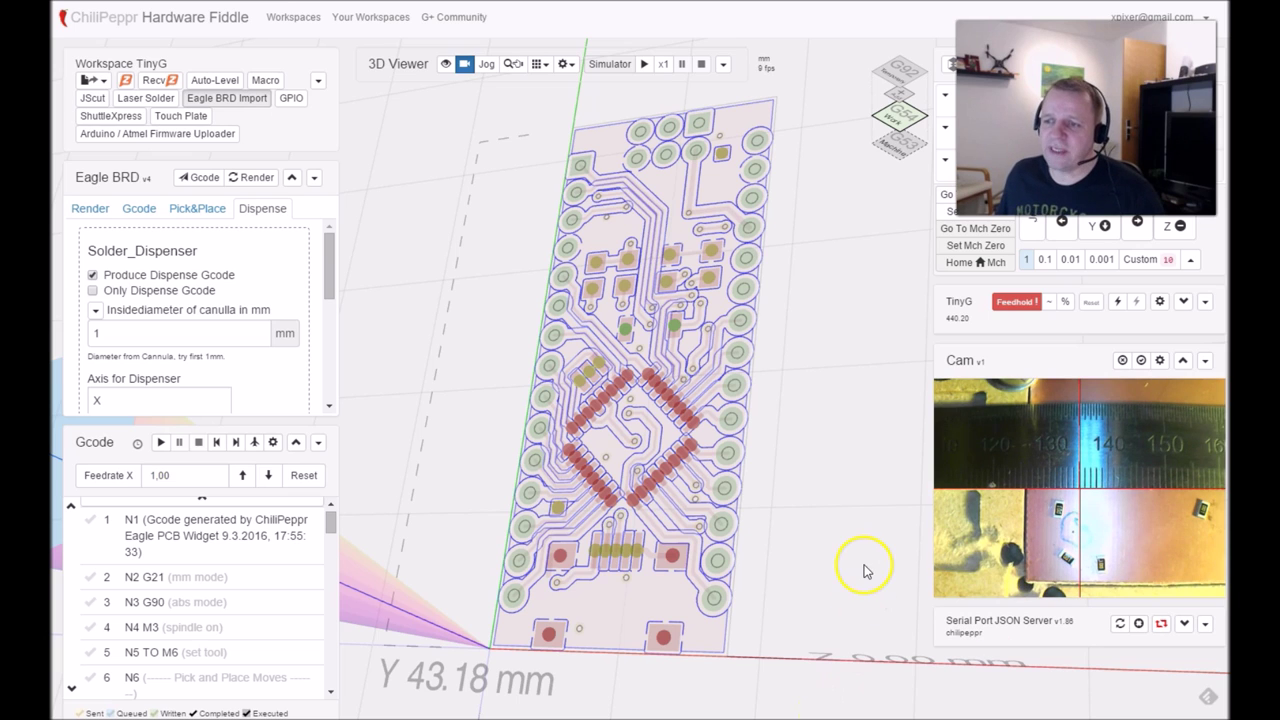
left_click(1140, 467)
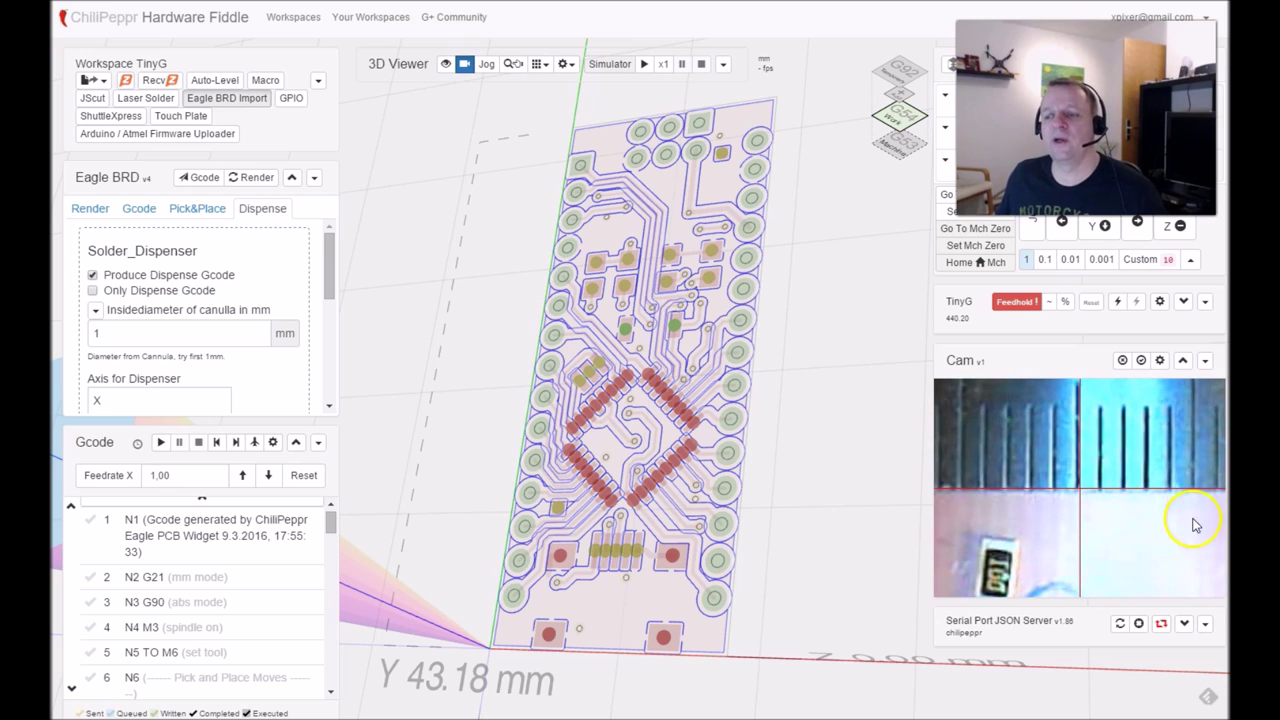
Jog the machine from the ruler edge to the nearest chip resistor by picking targets in the magnified camera image
left_click(1118, 460)
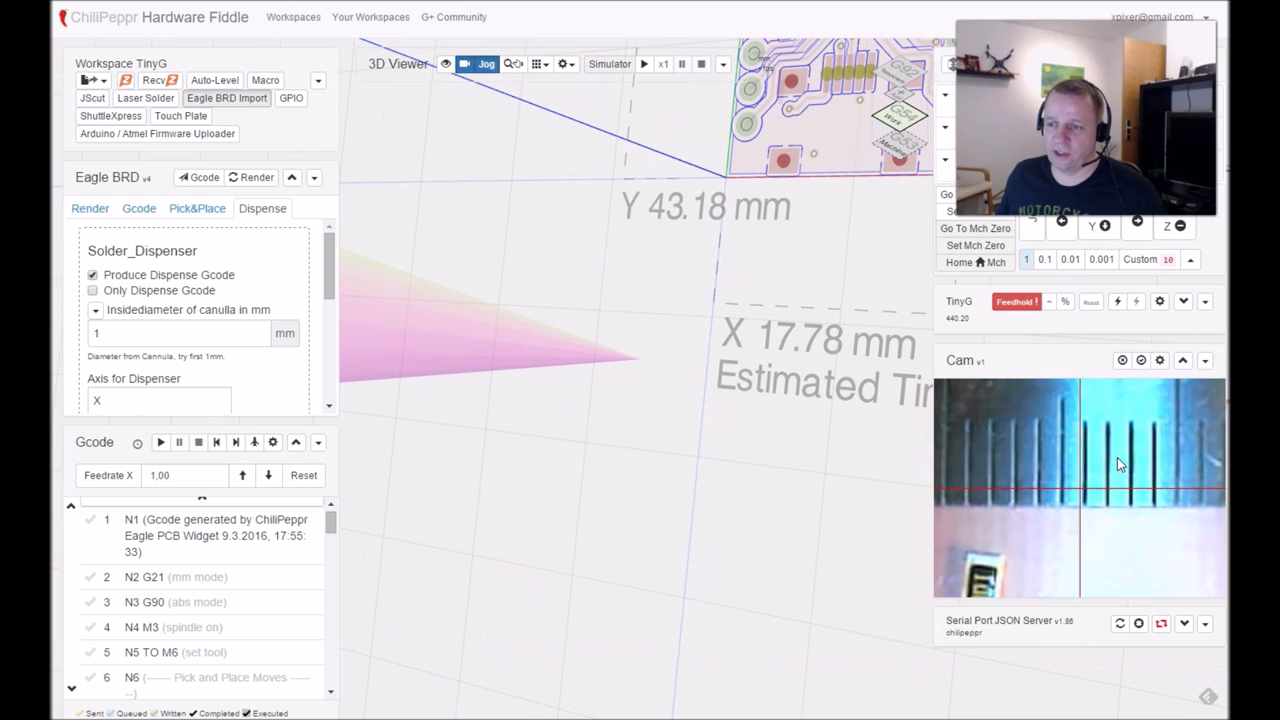
left_click(1034, 460)
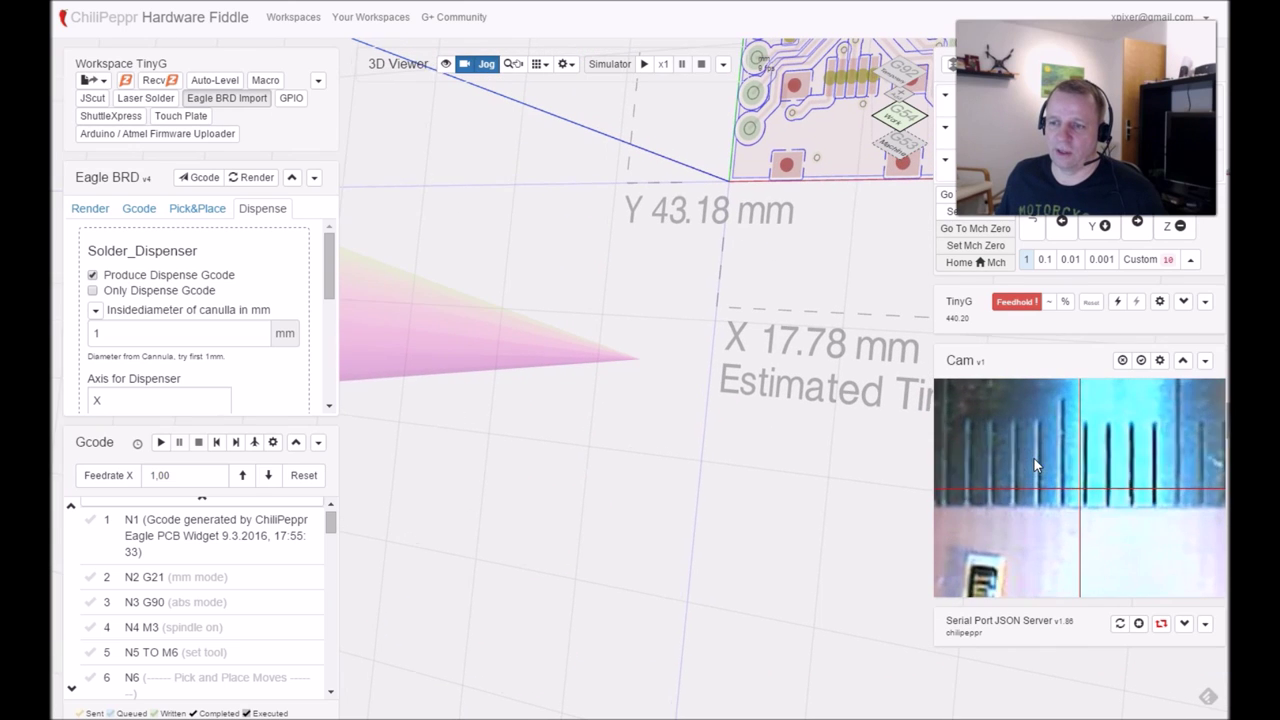
left_click(1012, 575)
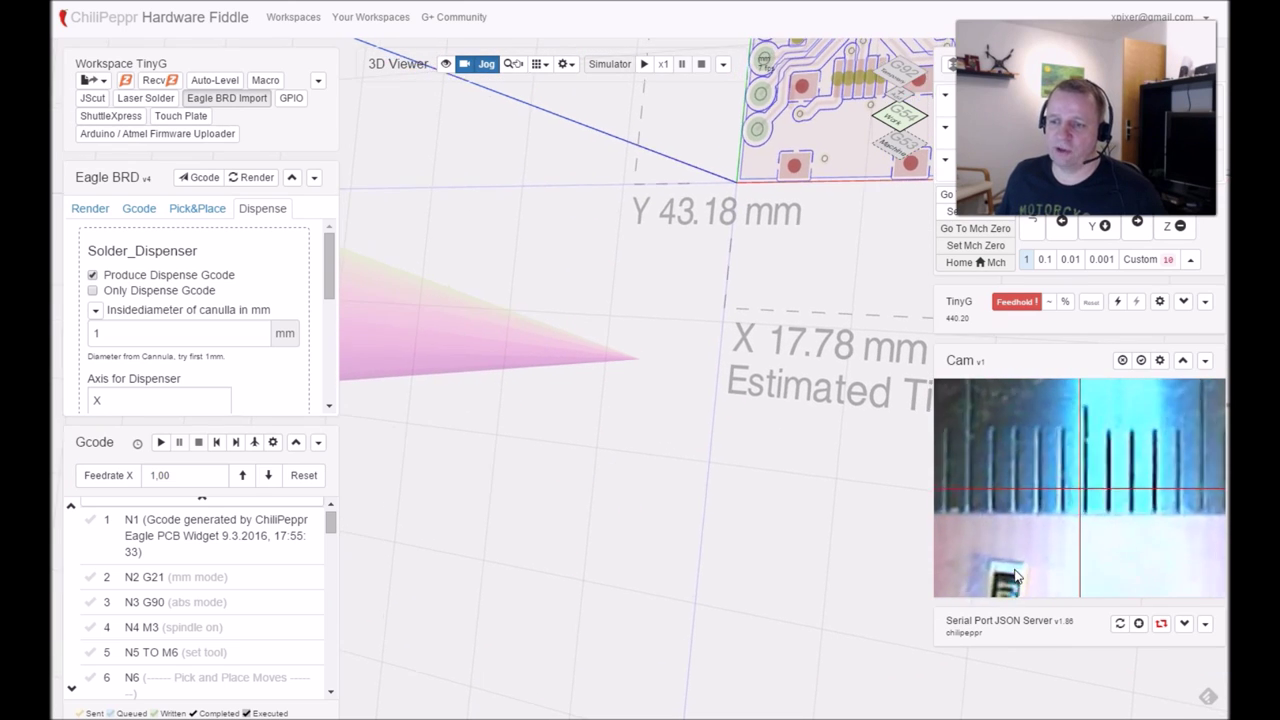
left_click(967, 596)
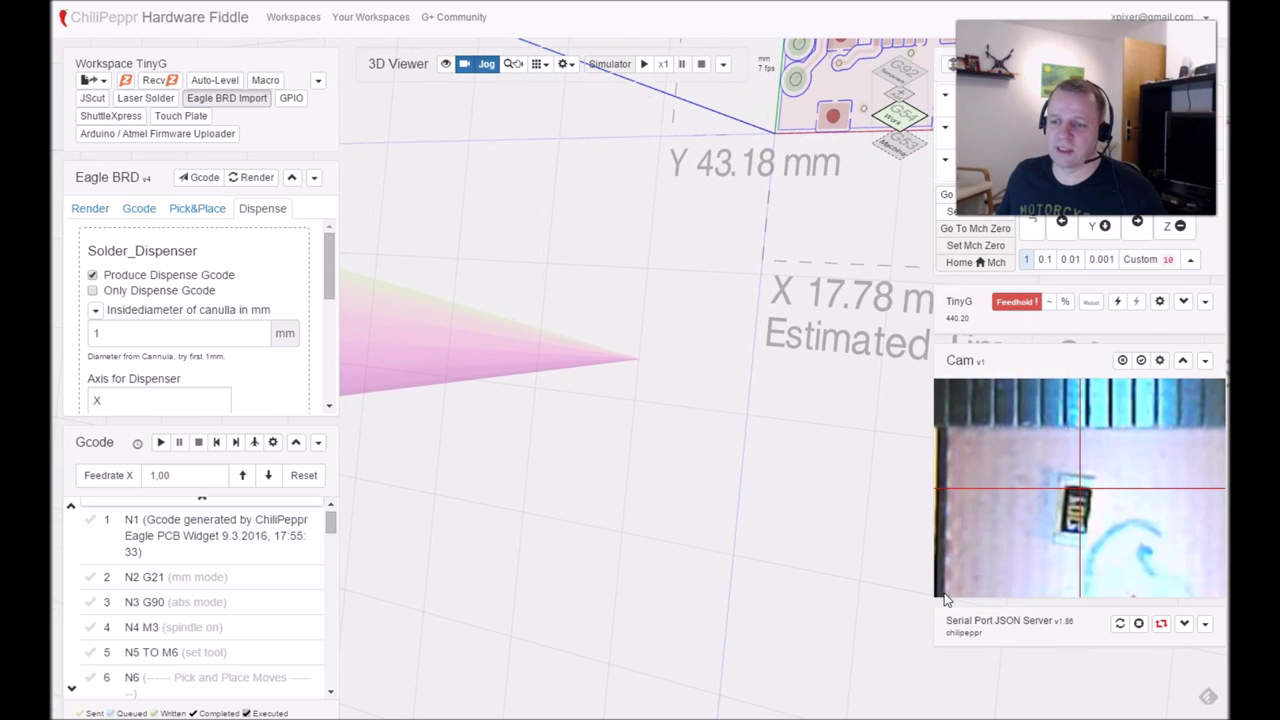
Fine-position the camera so that its crosshair is centred on the chip resistor
left_click(1086, 507)
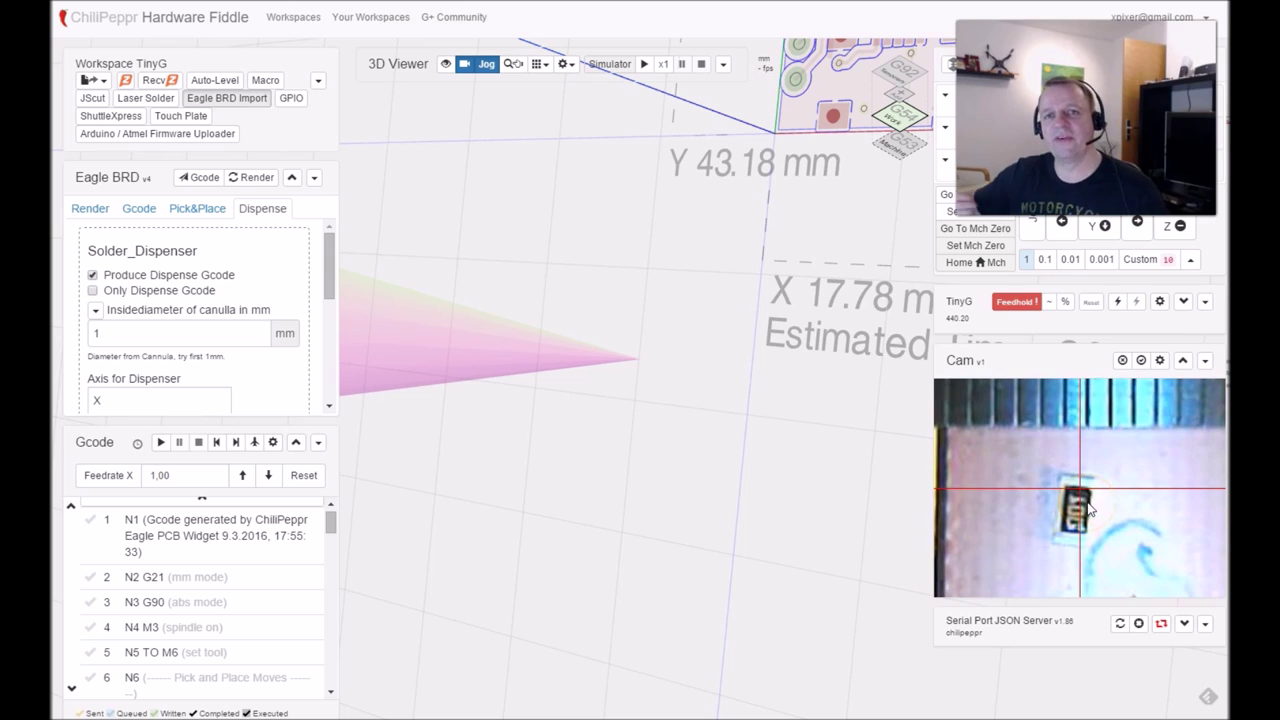
left_click(1076, 516)
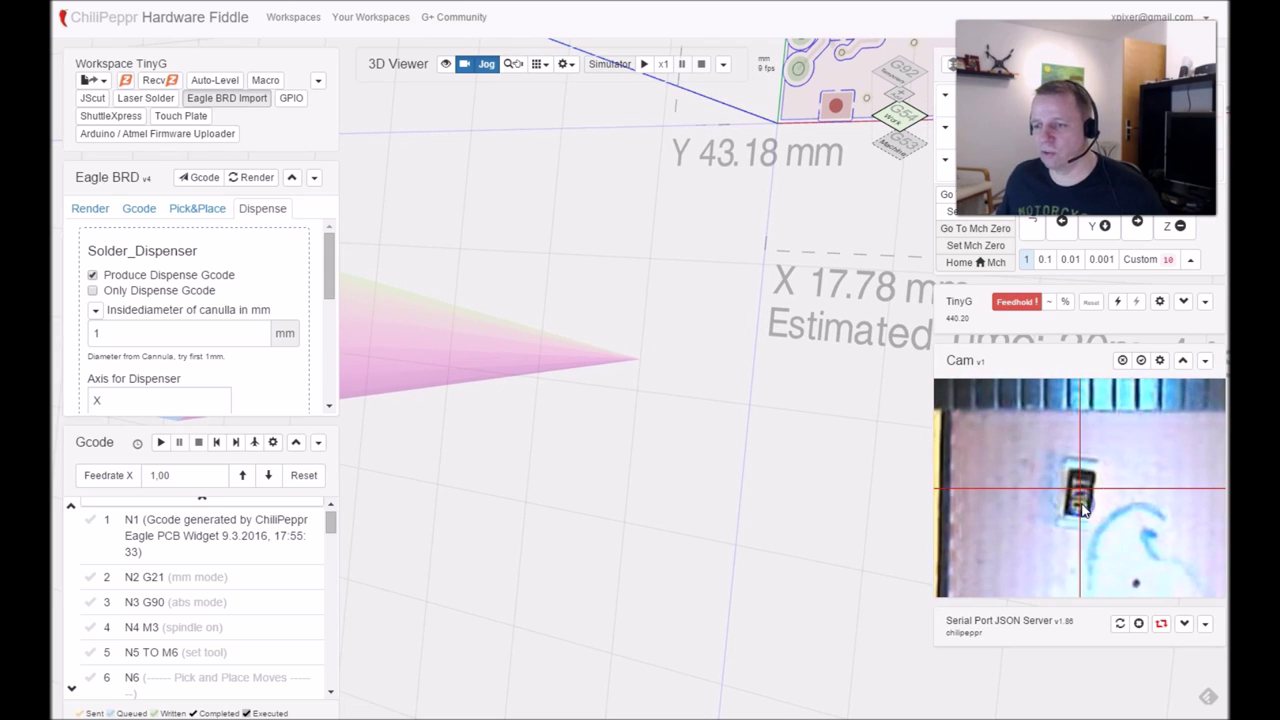
left_click(1092, 496)
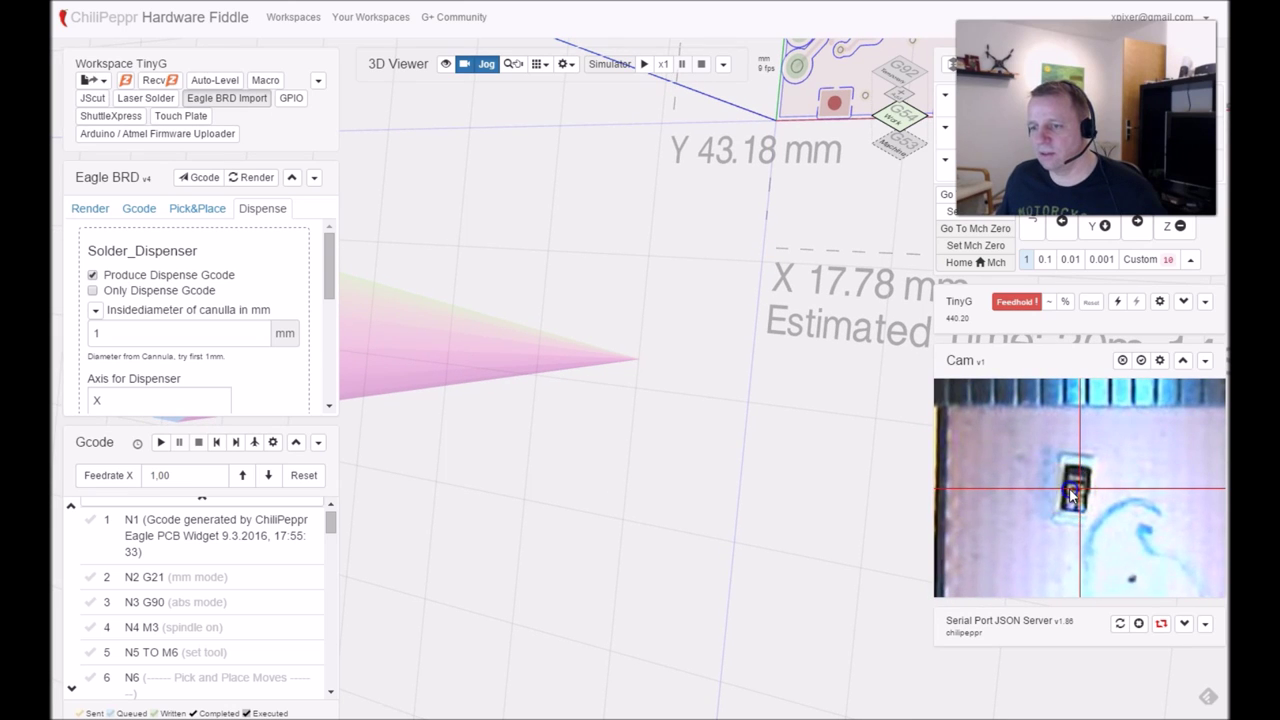
left_click(1060, 508)
left_click(1035, 572)
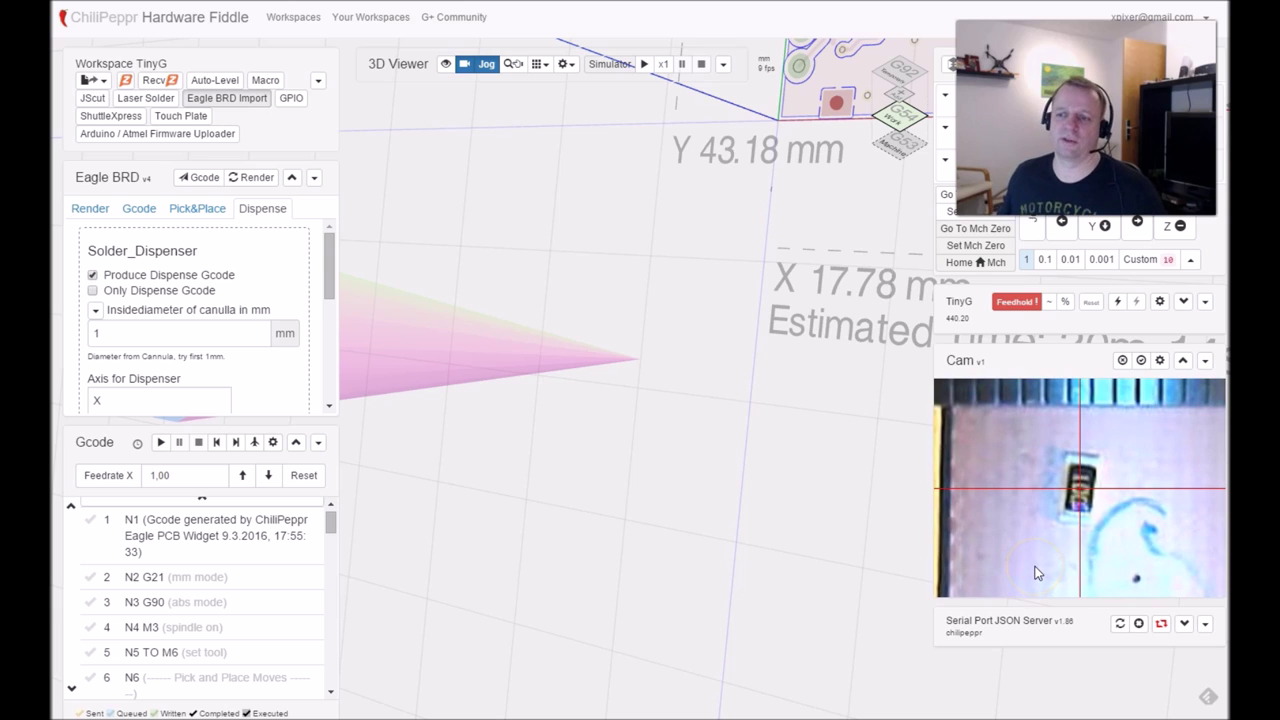
Jog the camera from the chip resistor to the blue hand-drawn loop, using targets in the magnified image
left_click(712, 455)
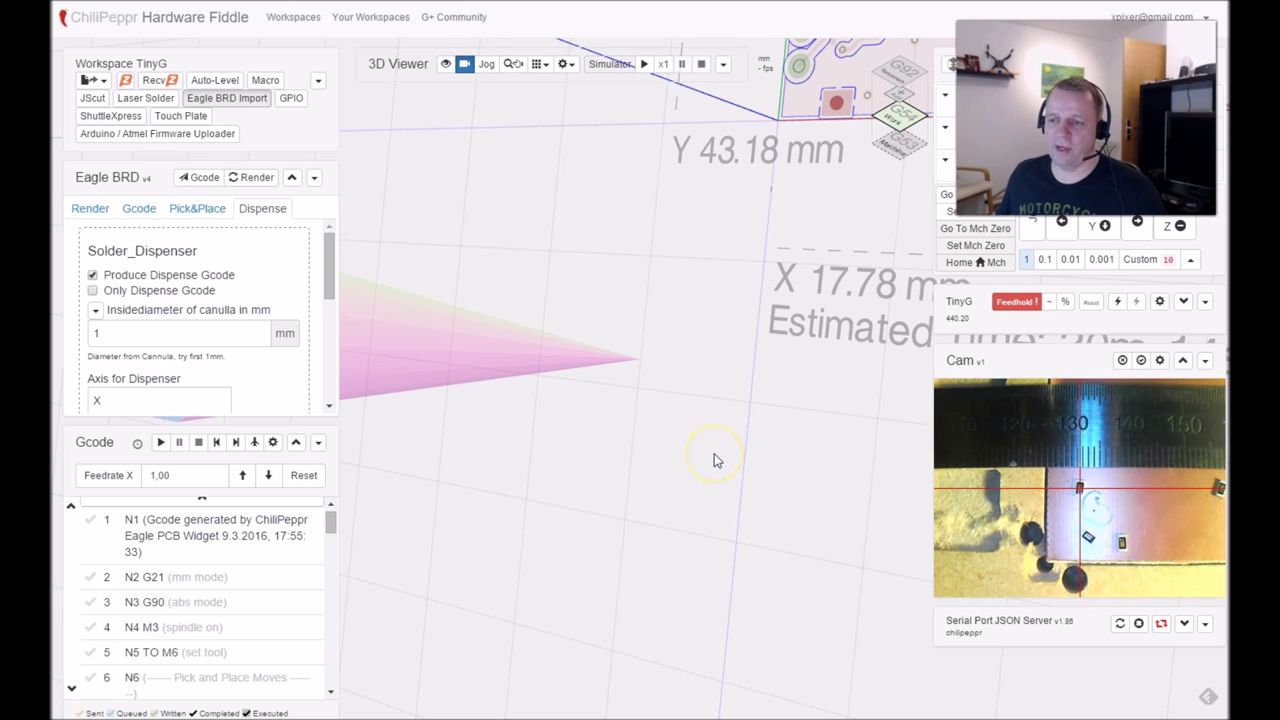
left_click(1125, 527)
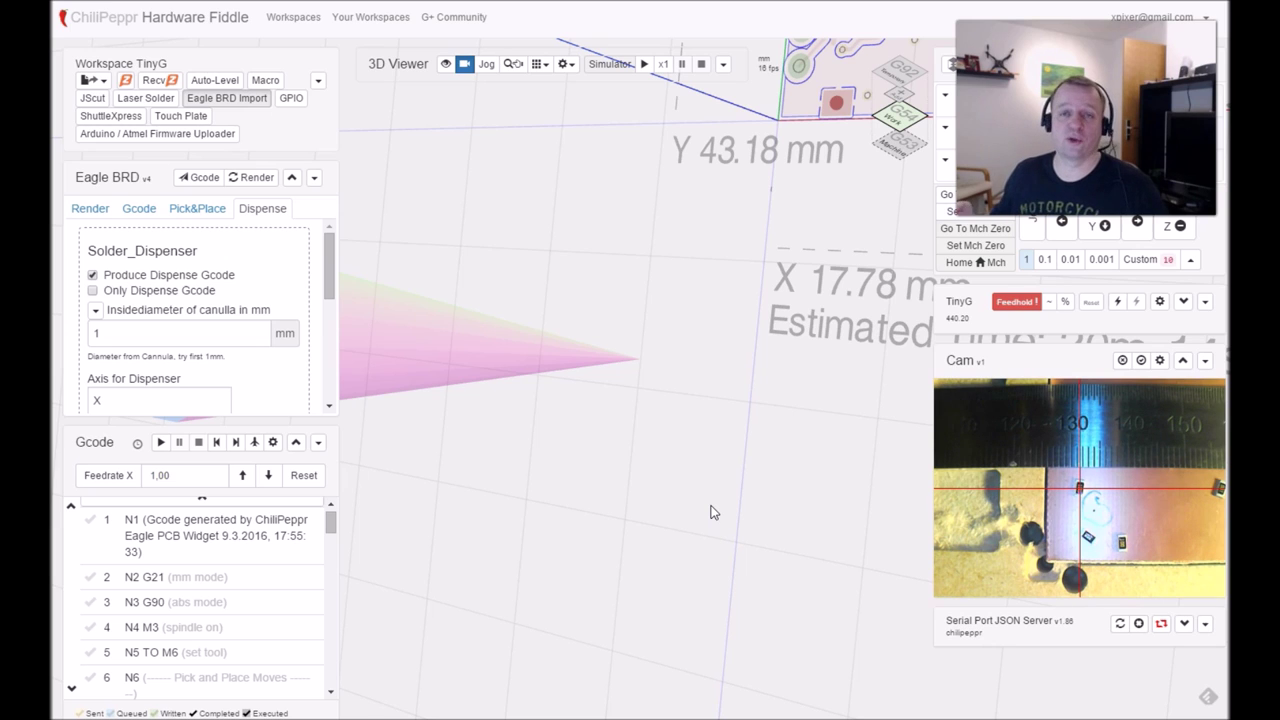
left_click(871, 609)
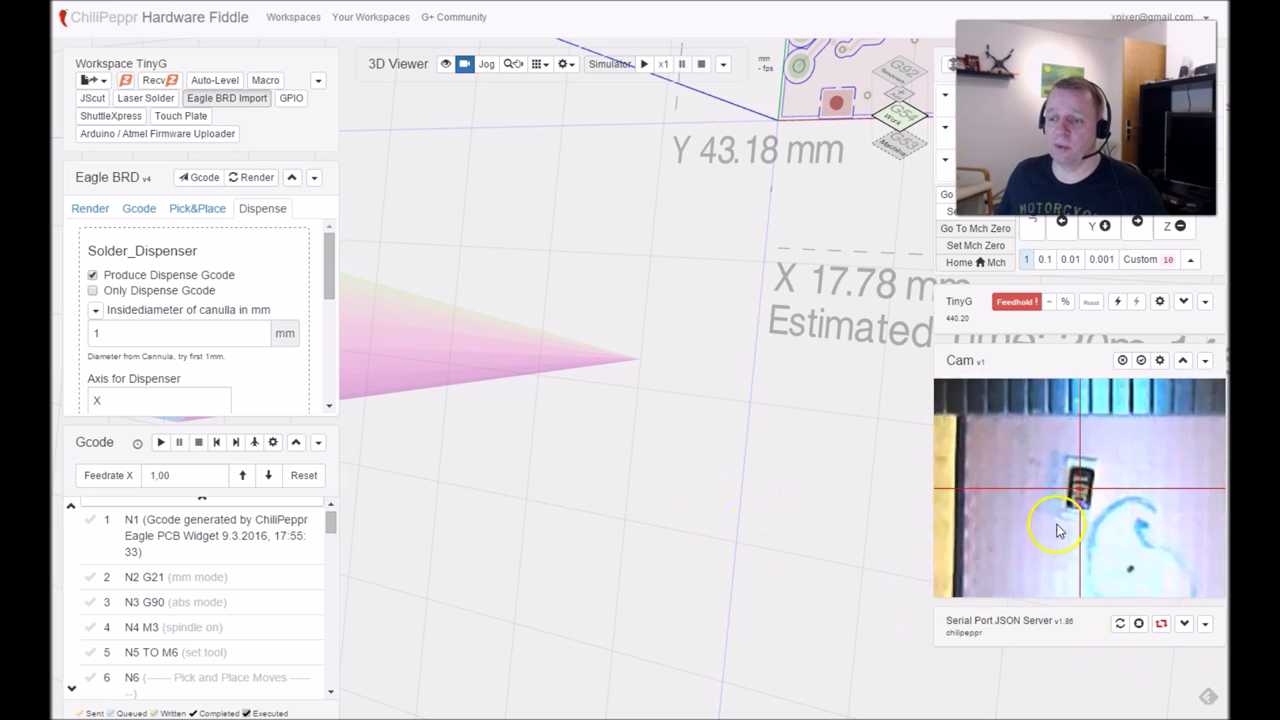
left_click(1143, 587)
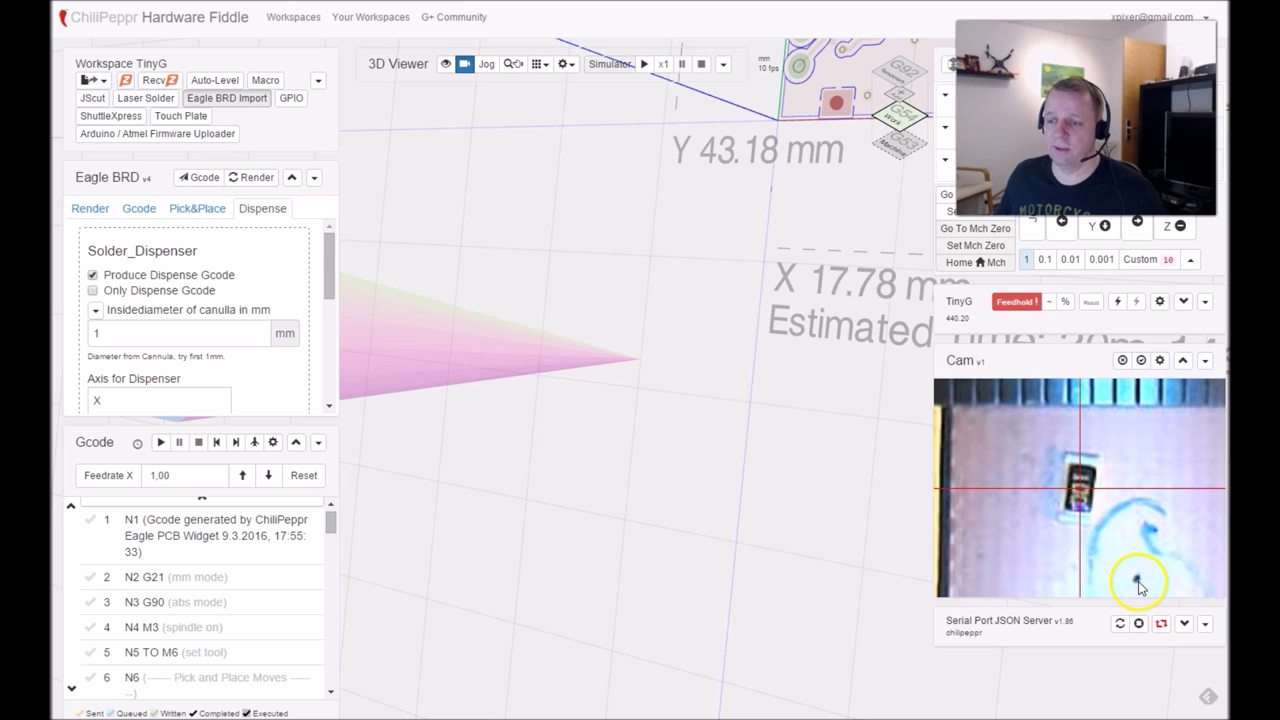
left_click(1138, 587)
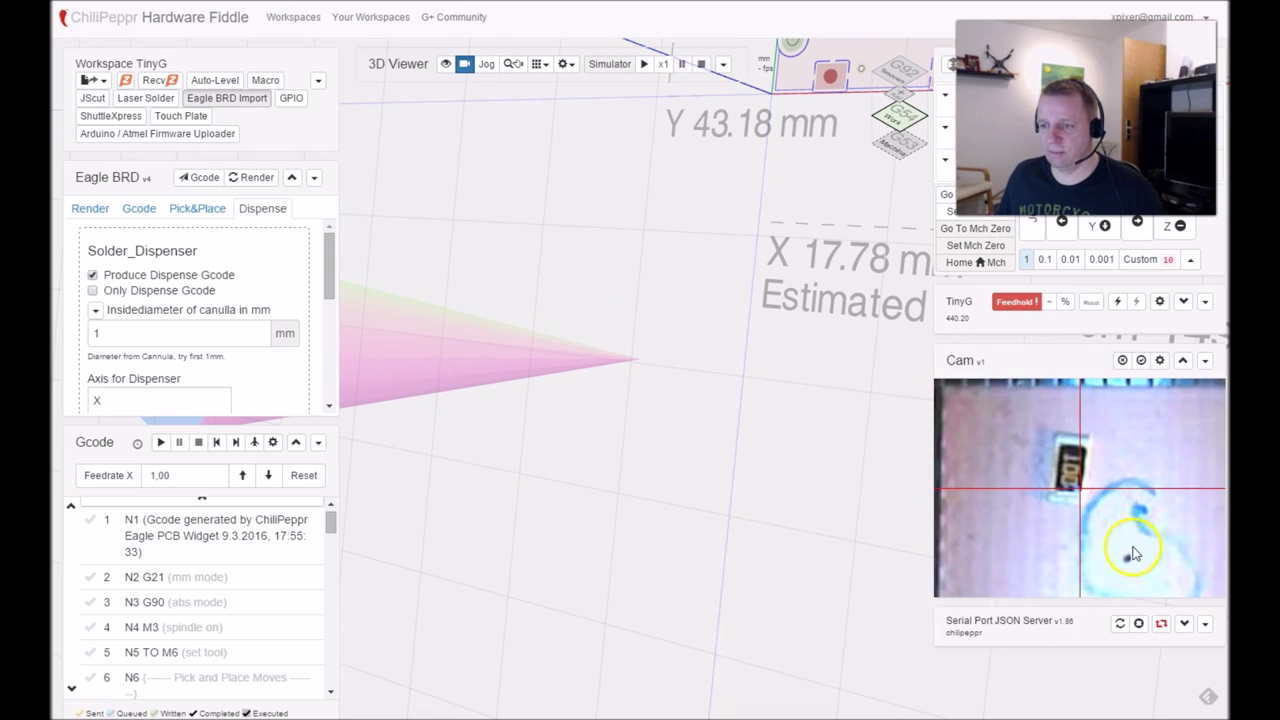
left_click(1015, 455)
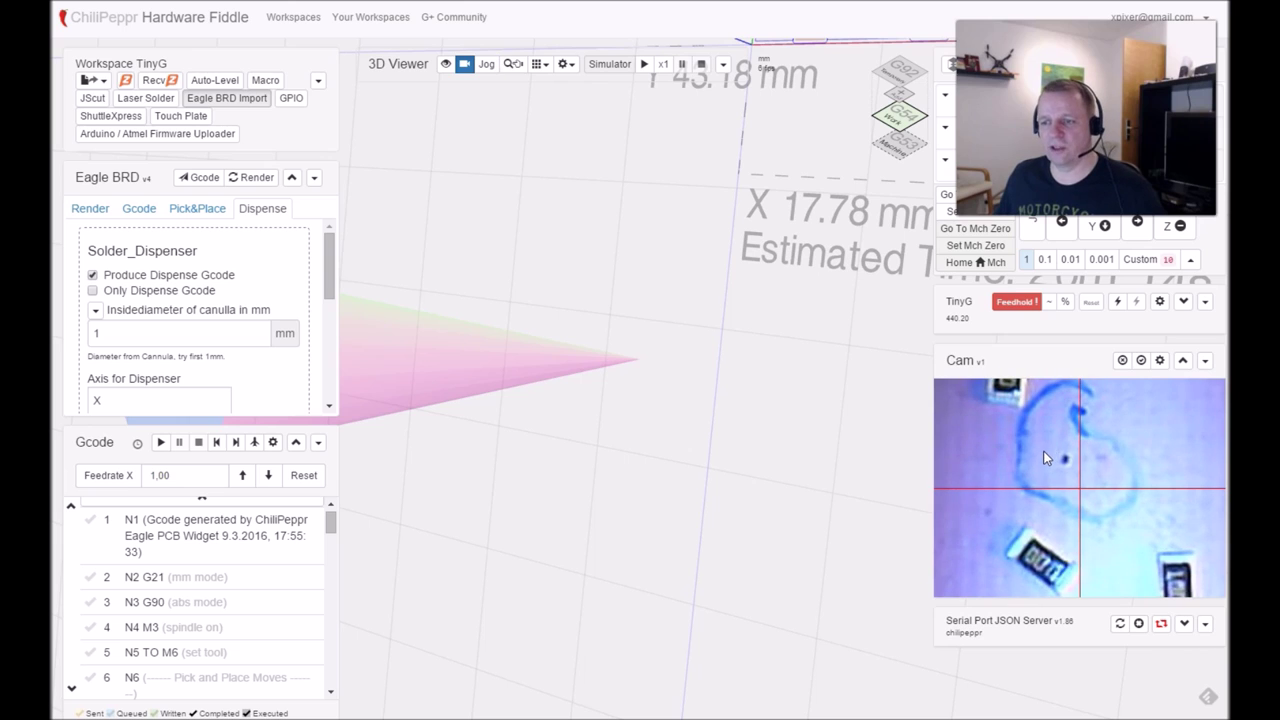
Centre the camera crosshair on the black dot inside the blue hand-drawn loop
left_click(1046, 457)
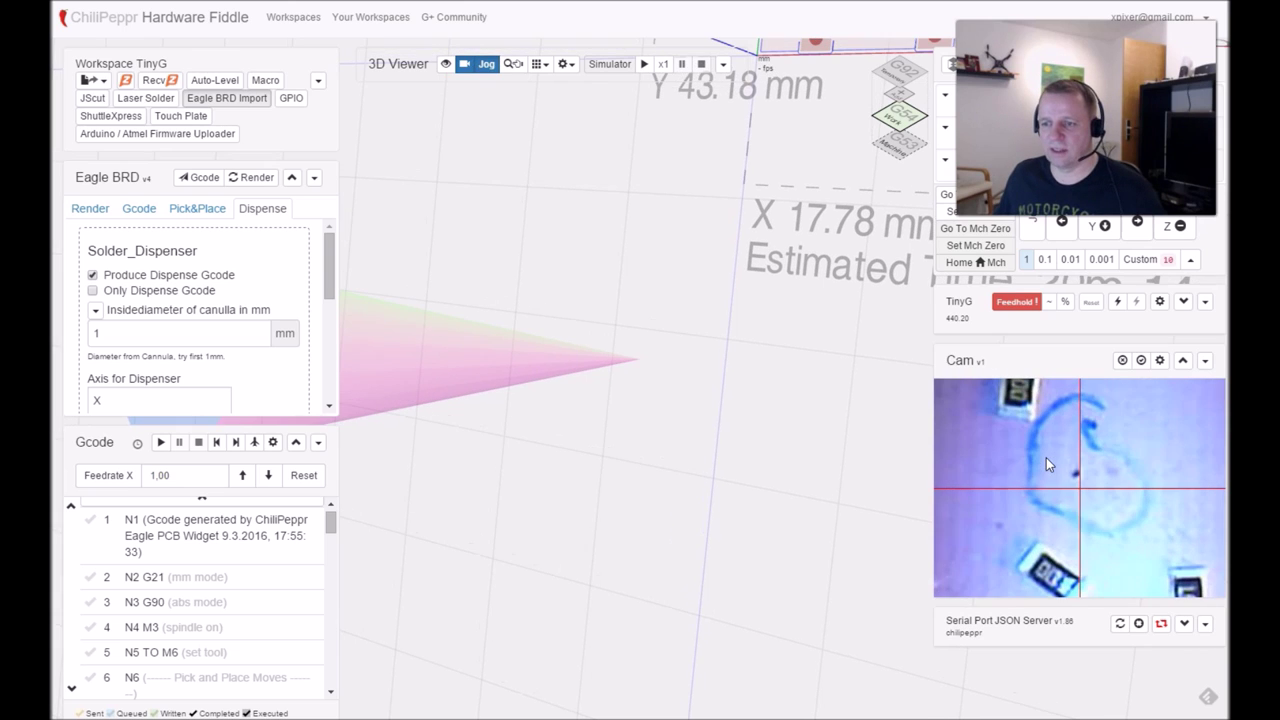
left_click(1081, 466)
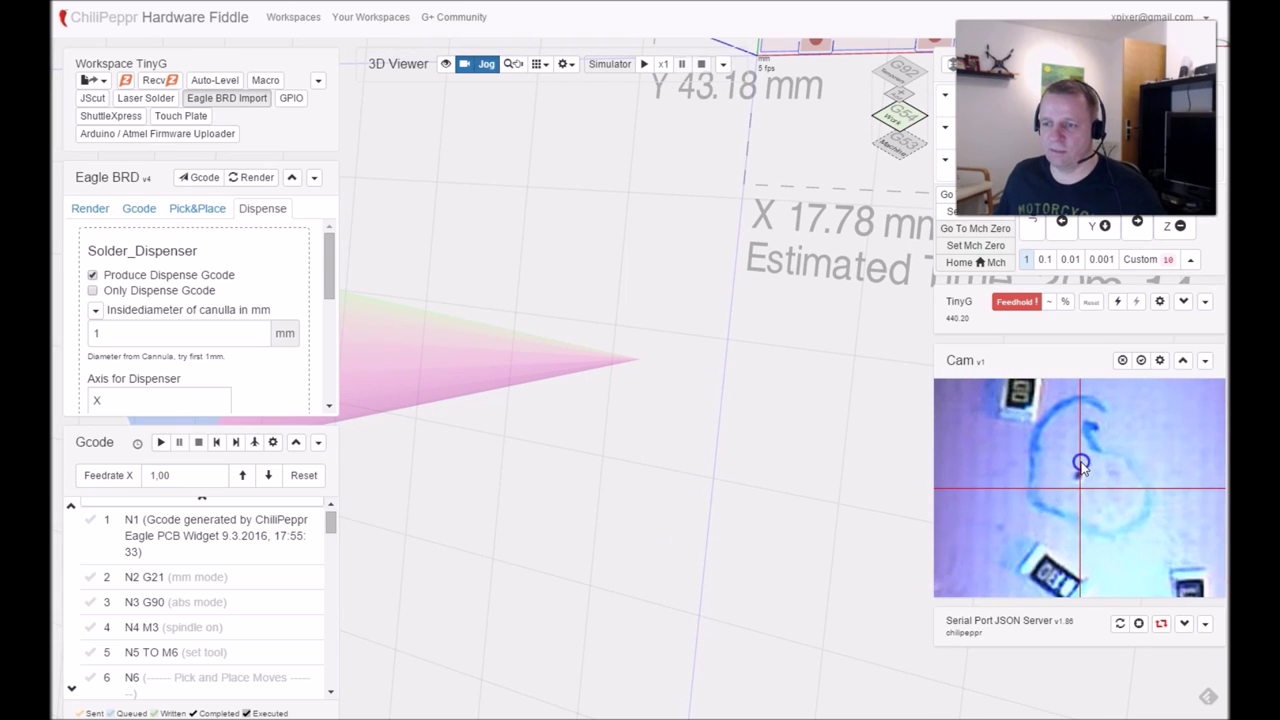
left_click(1087, 467)
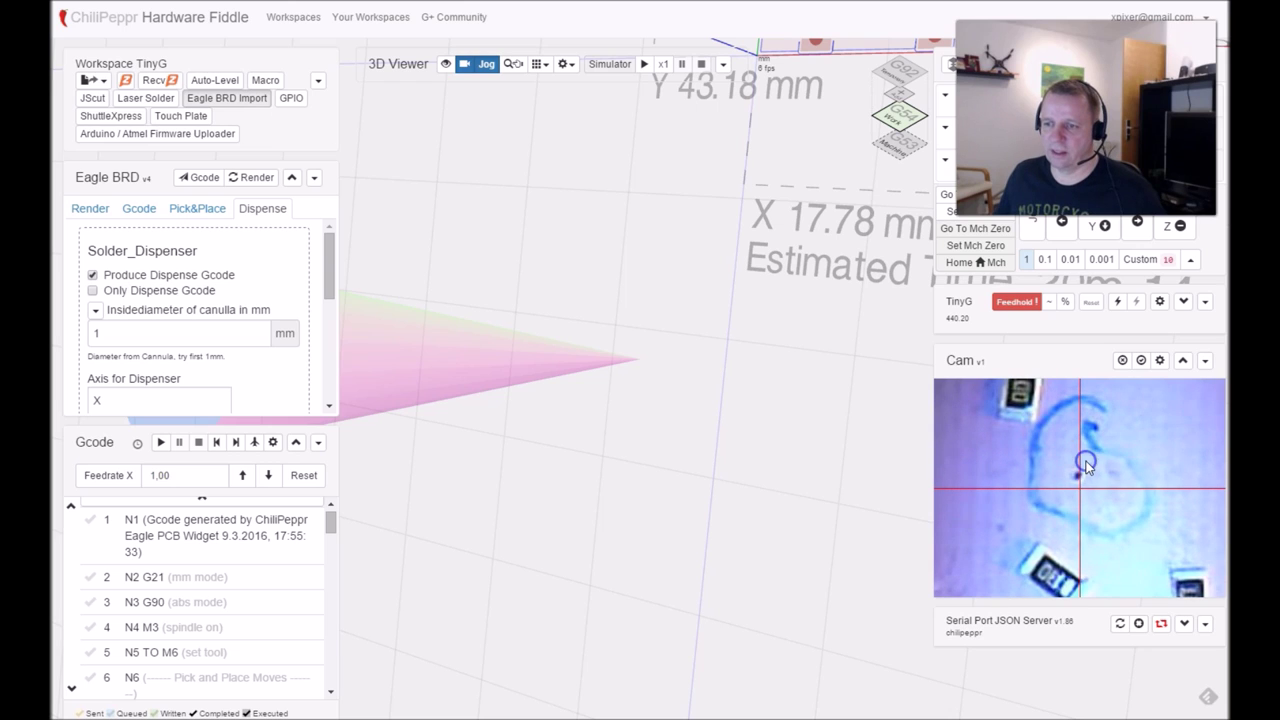
left_click(1081, 482)
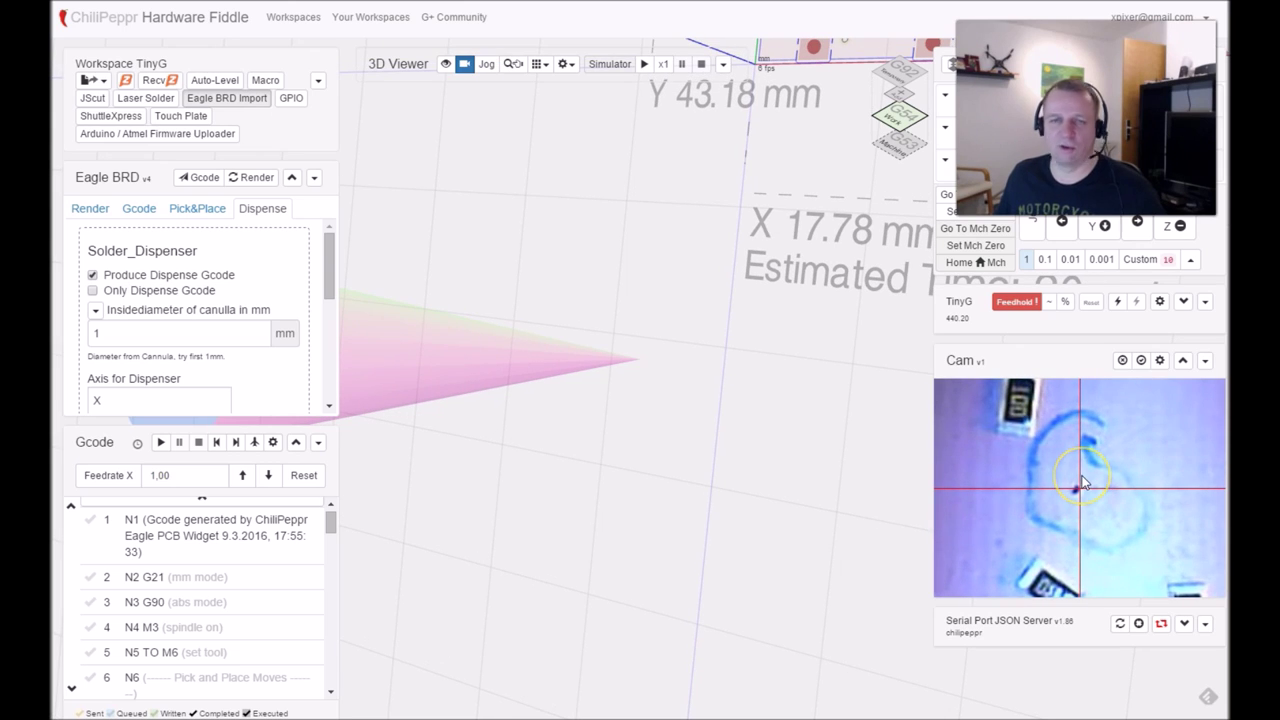
left_click(1073, 500)
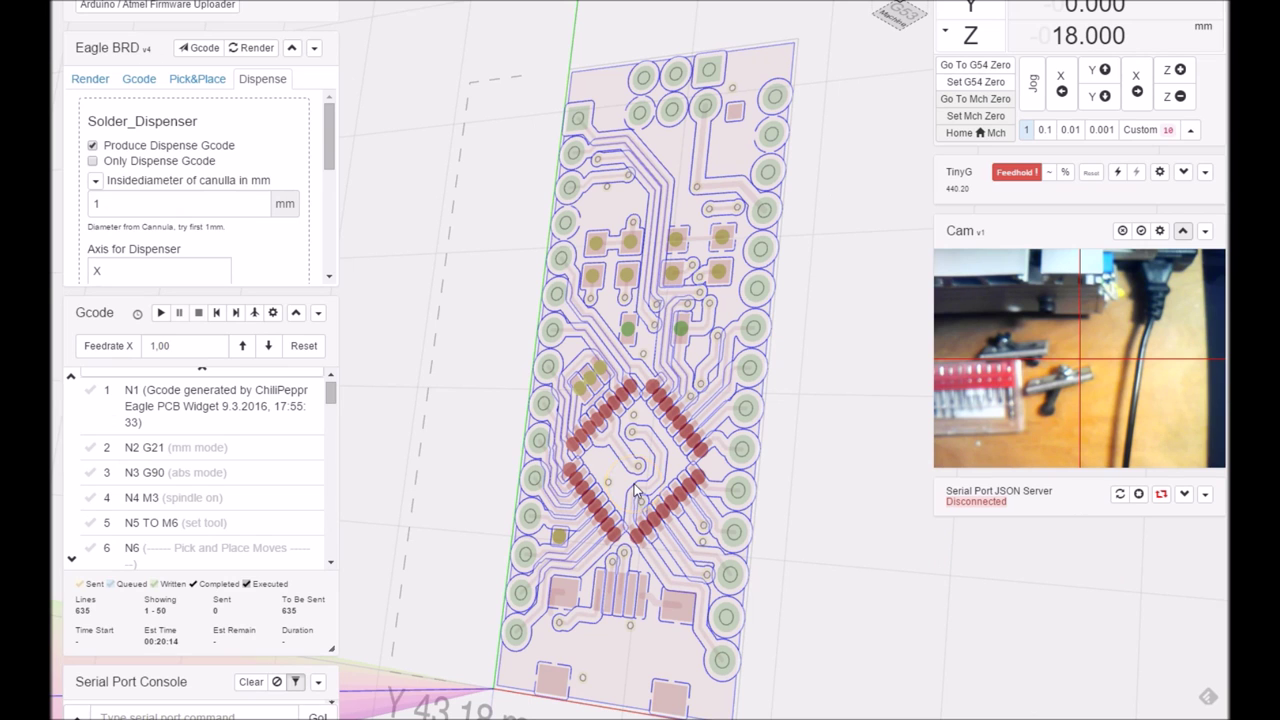
Open the camera widget's options and review the MJPEG stream URL, highlighting its port number 8080
left_click(1186, 329)
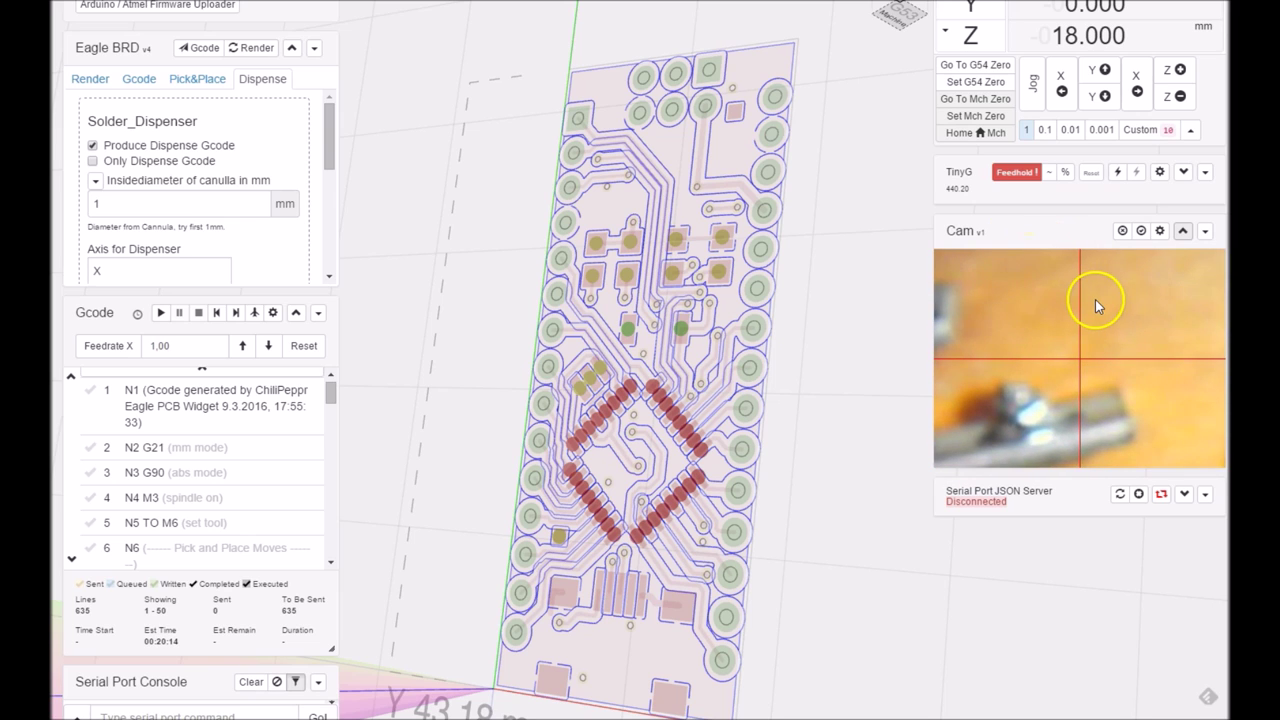
left_click(1160, 231)
left_click(1160, 231)
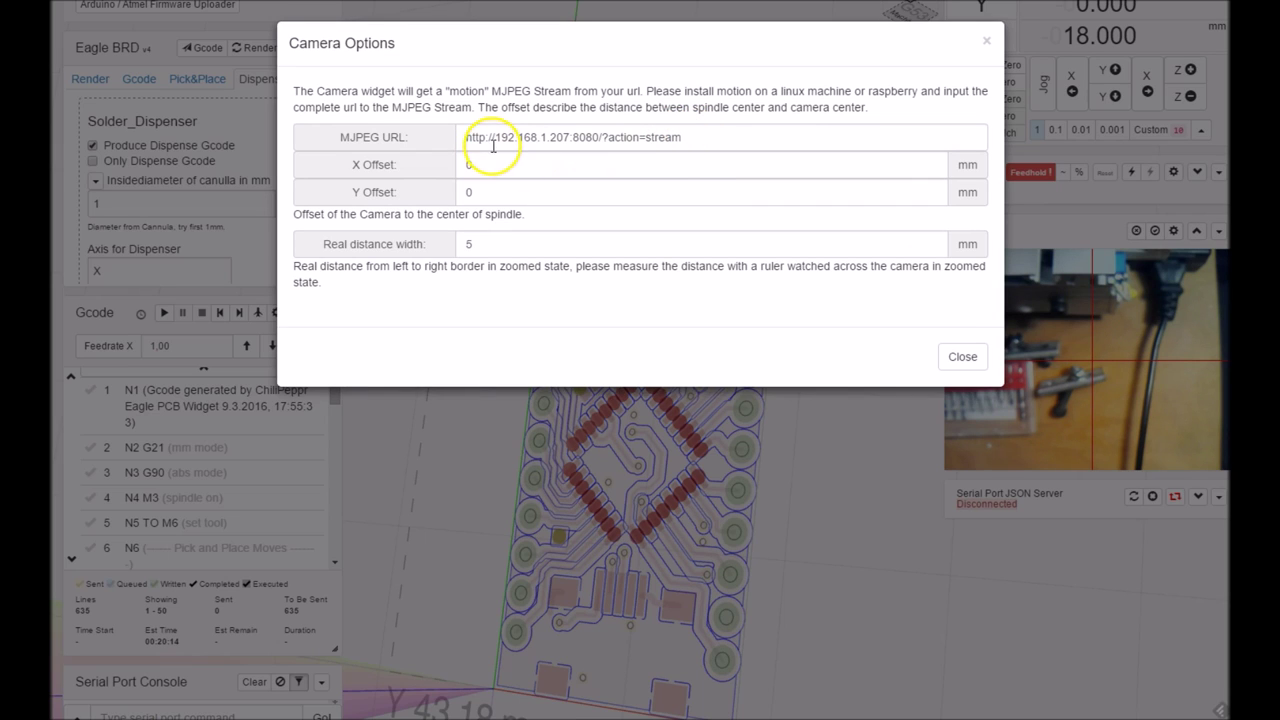
left_click_drag(494, 137, 599, 143)
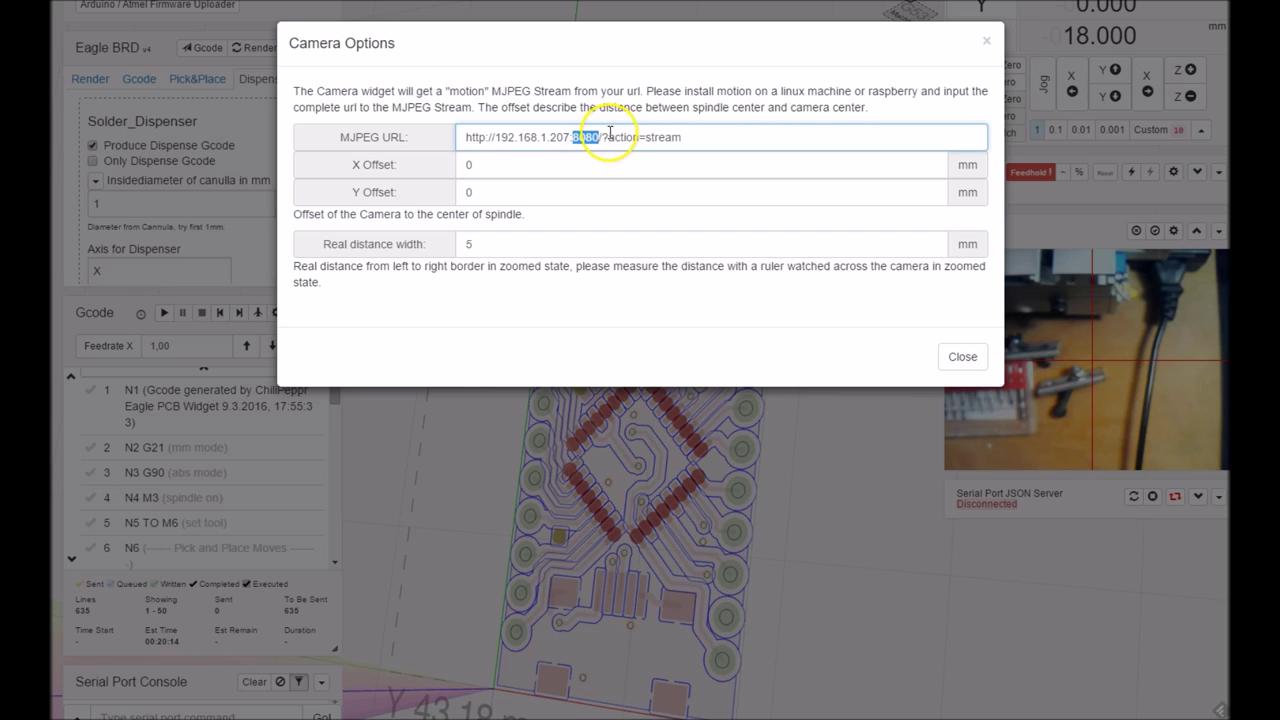
left_click(690, 139)
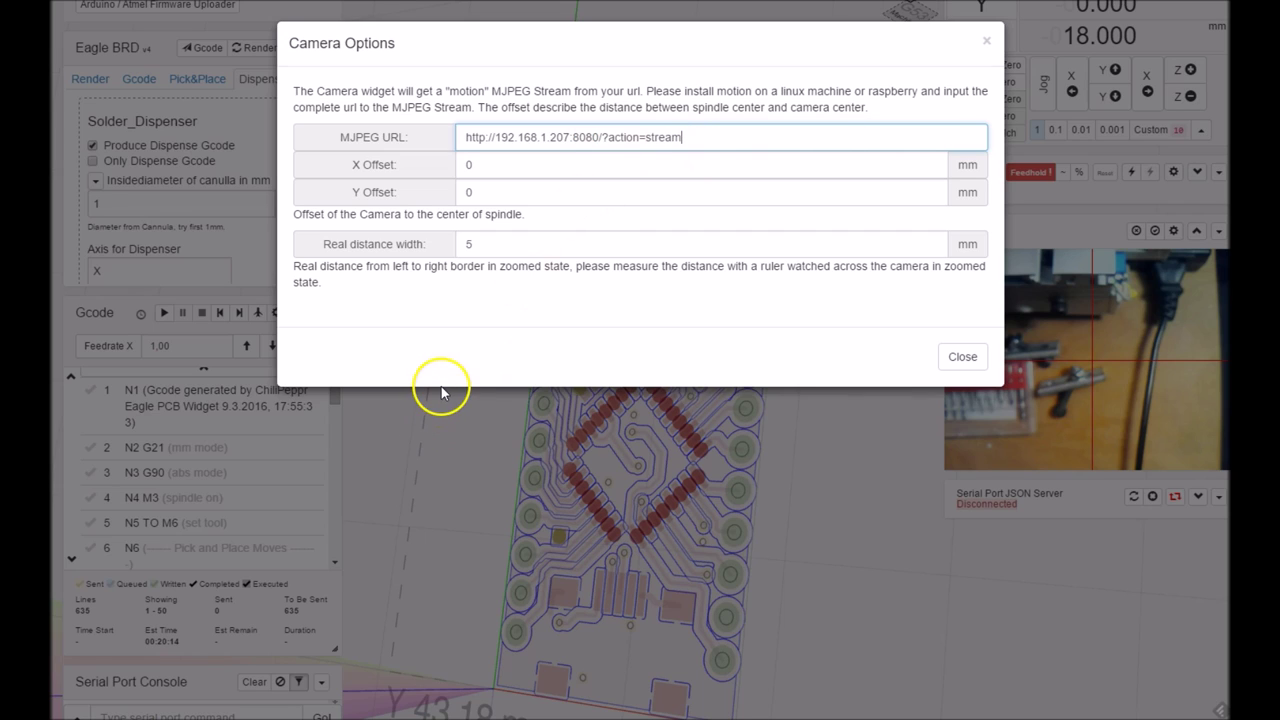
Set the camera's real distance width to 12 mm and close the camera options
left_click(480, 244)
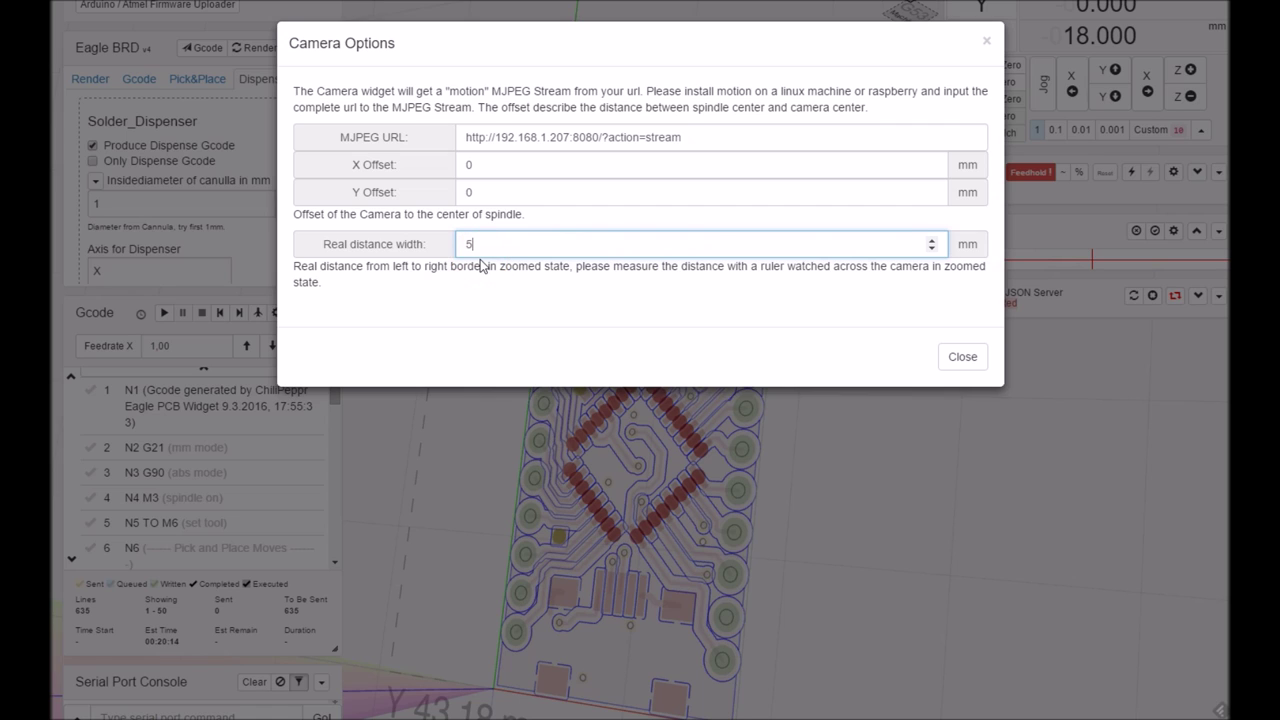
left_click(414, 243)
left_click(491, 246)
left_click(418, 250)
type("12")
left_click(695, 139)
left_click(968, 357)
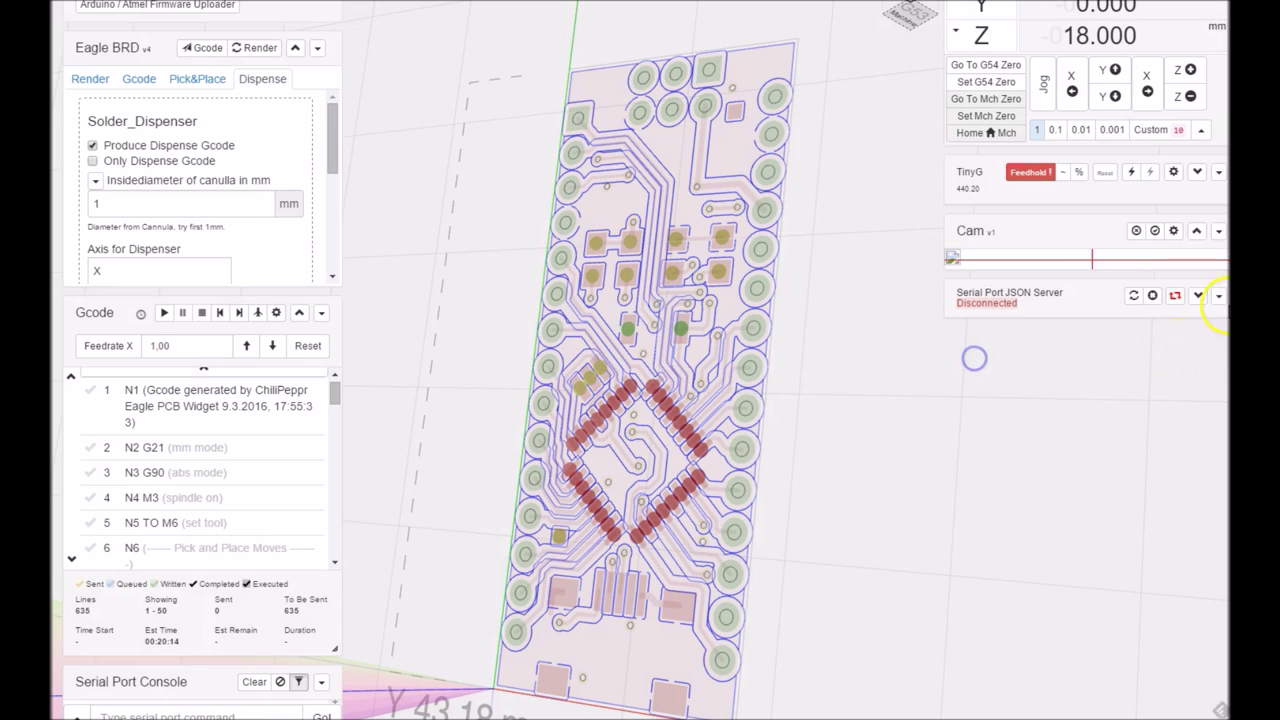
Collapse and reopen the camera widget's image area twice, and stop and restart its video stream
left_click(1184, 232)
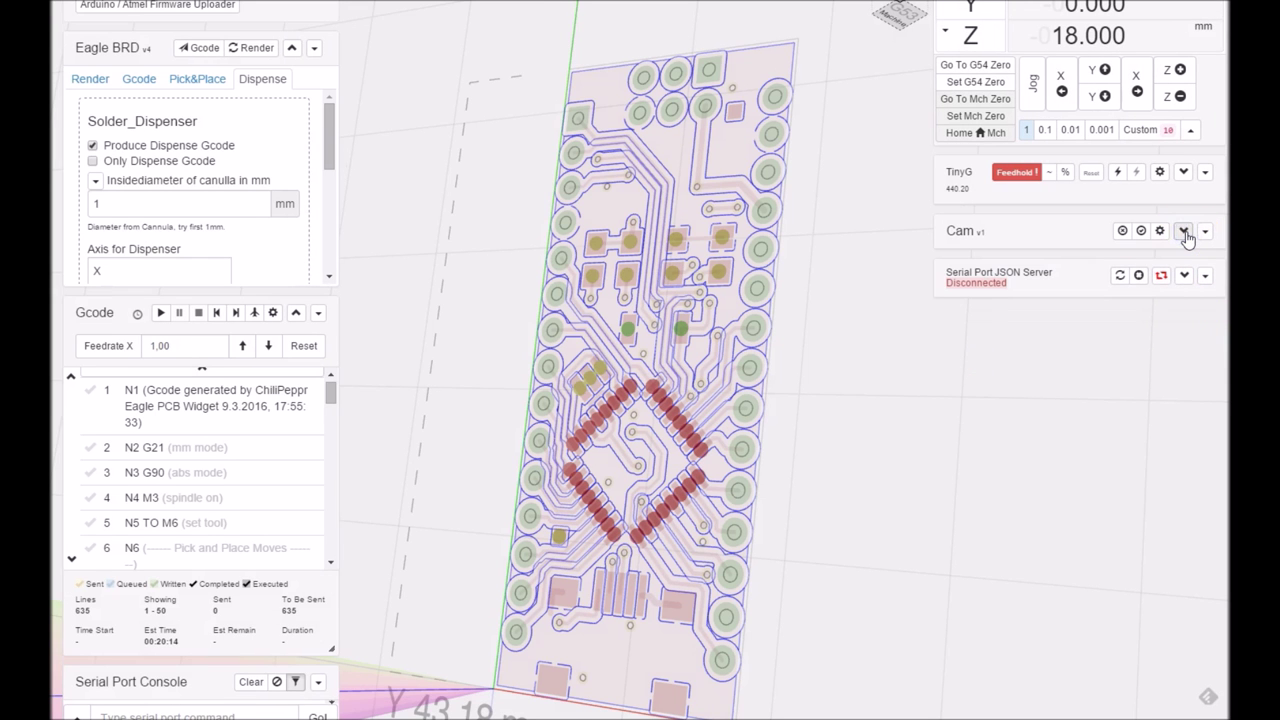
left_click(1184, 232)
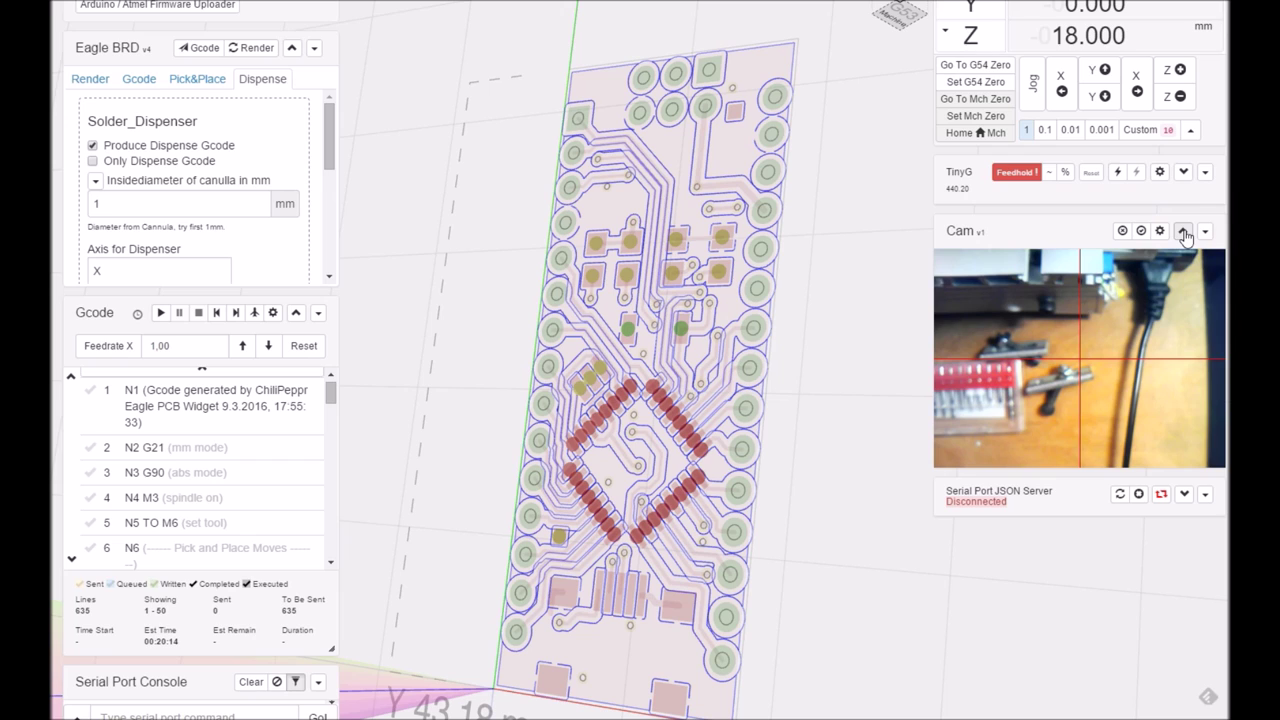
left_click(1183, 232)
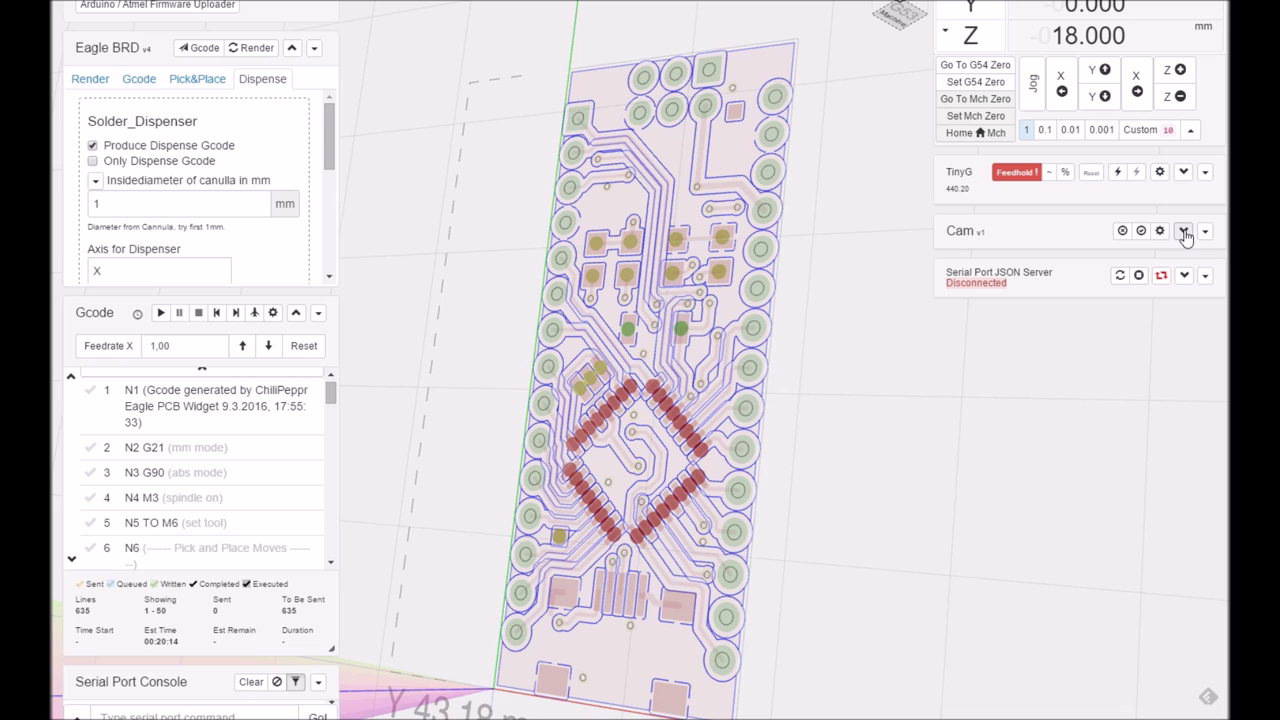
left_click(1183, 232)
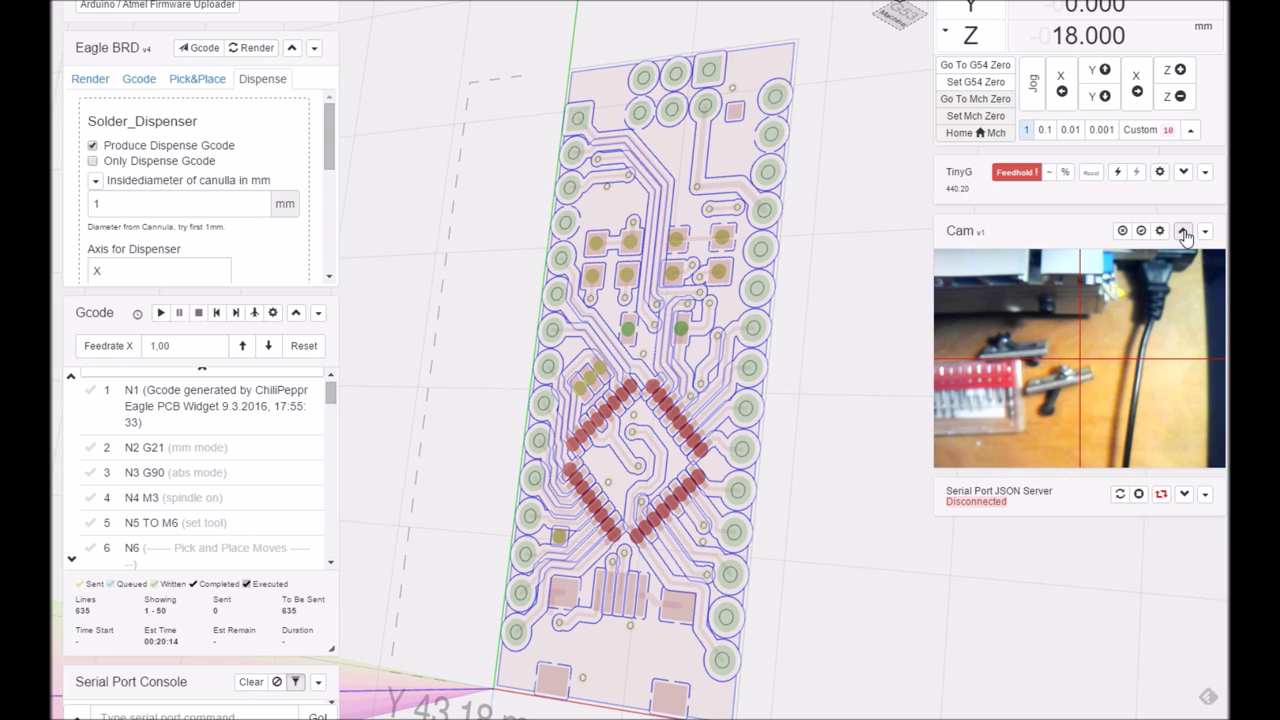
left_click(1123, 232)
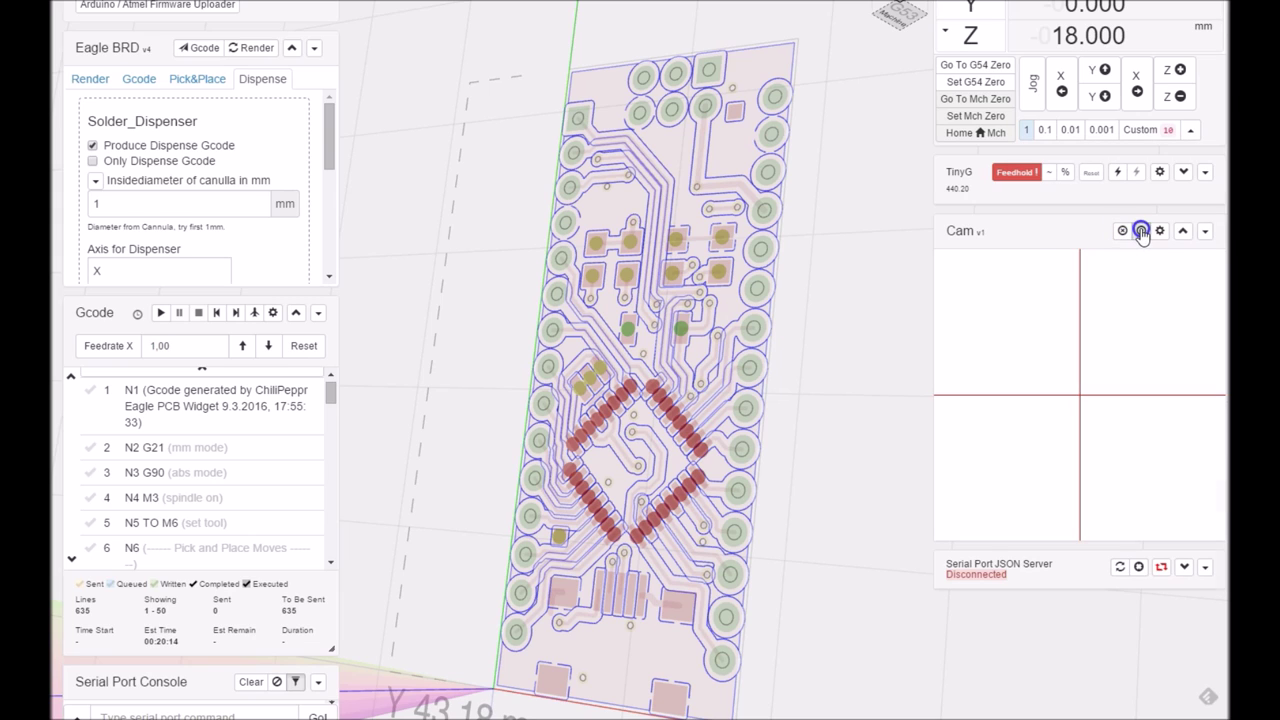
left_click(1141, 231)
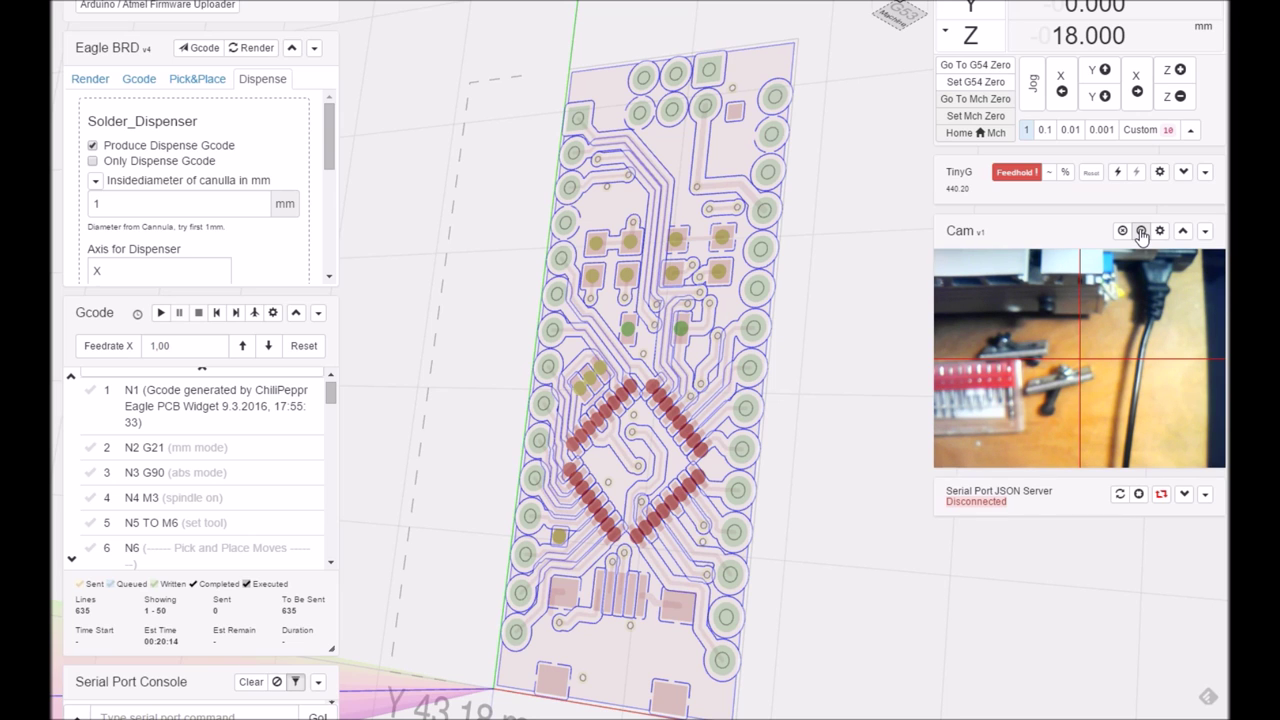
Set the machine zero at the current camera position
left_click(640, 425)
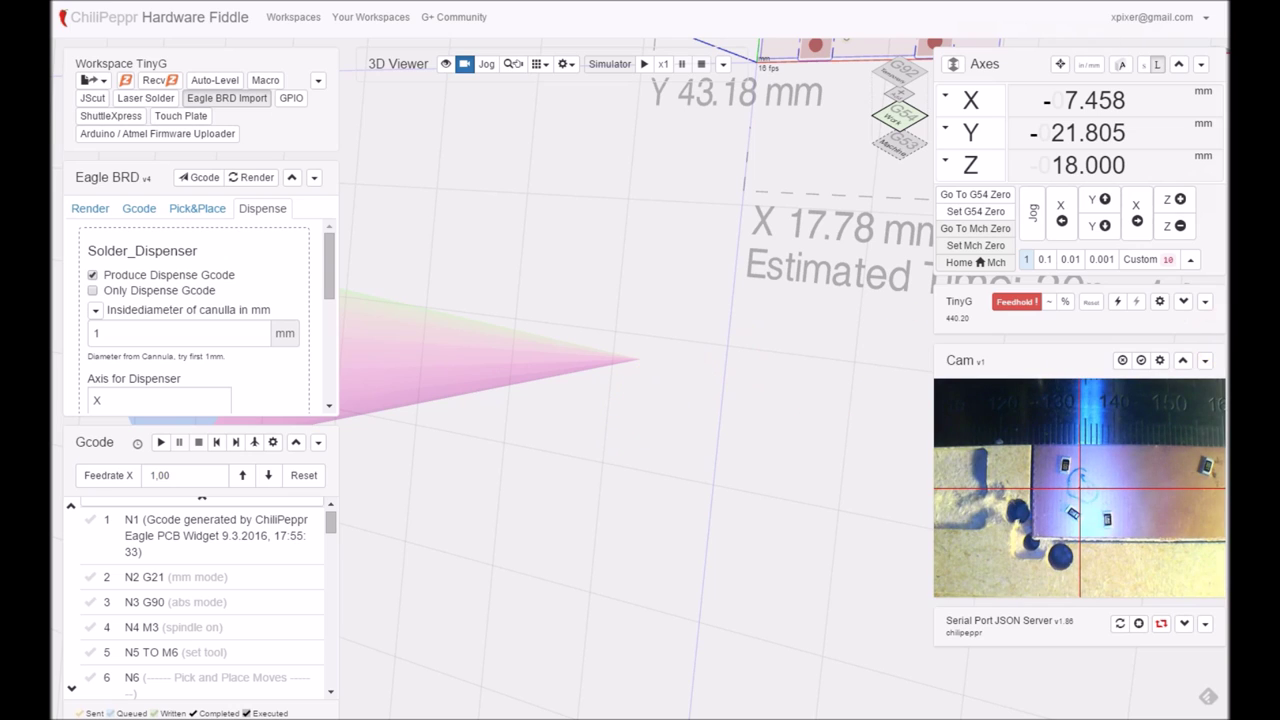
left_click(975, 245)
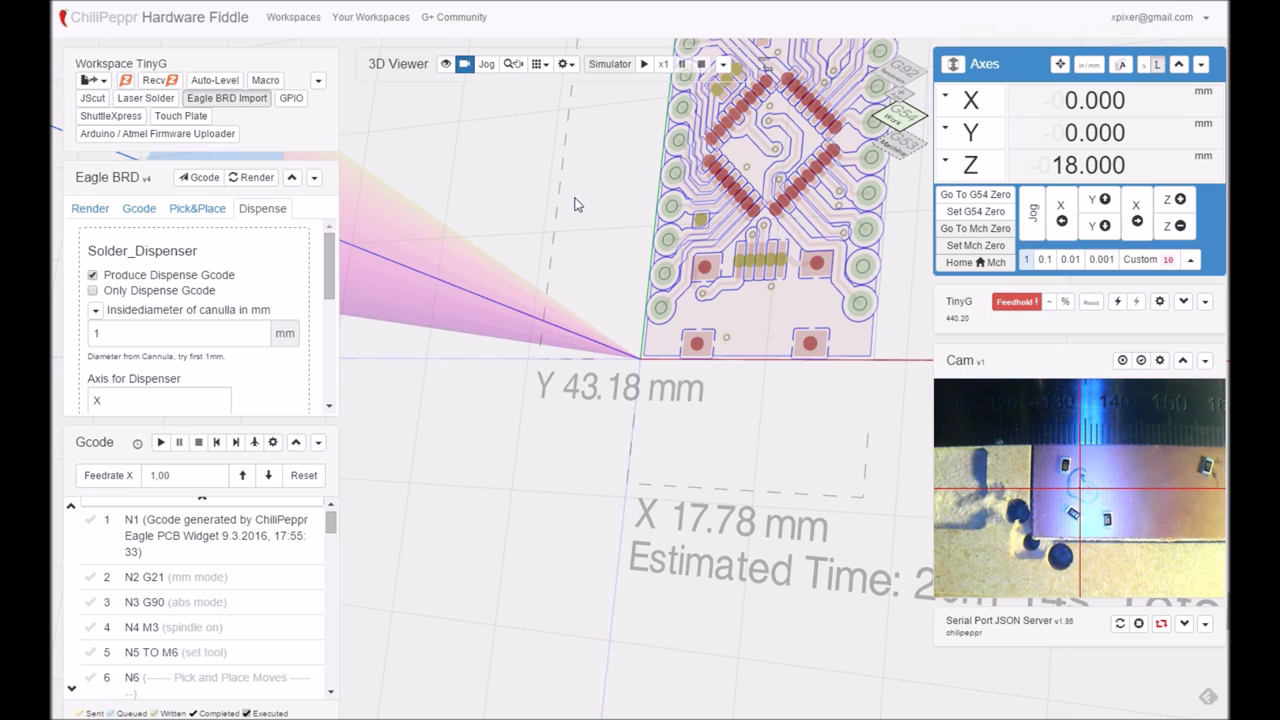
Remove the solder dispensing drops from the USB-MINI-B_2 connector's pads near the board's lower edge
left_click_drag(605, 174, 514, 328)
scroll(514, 328, "down", 5)
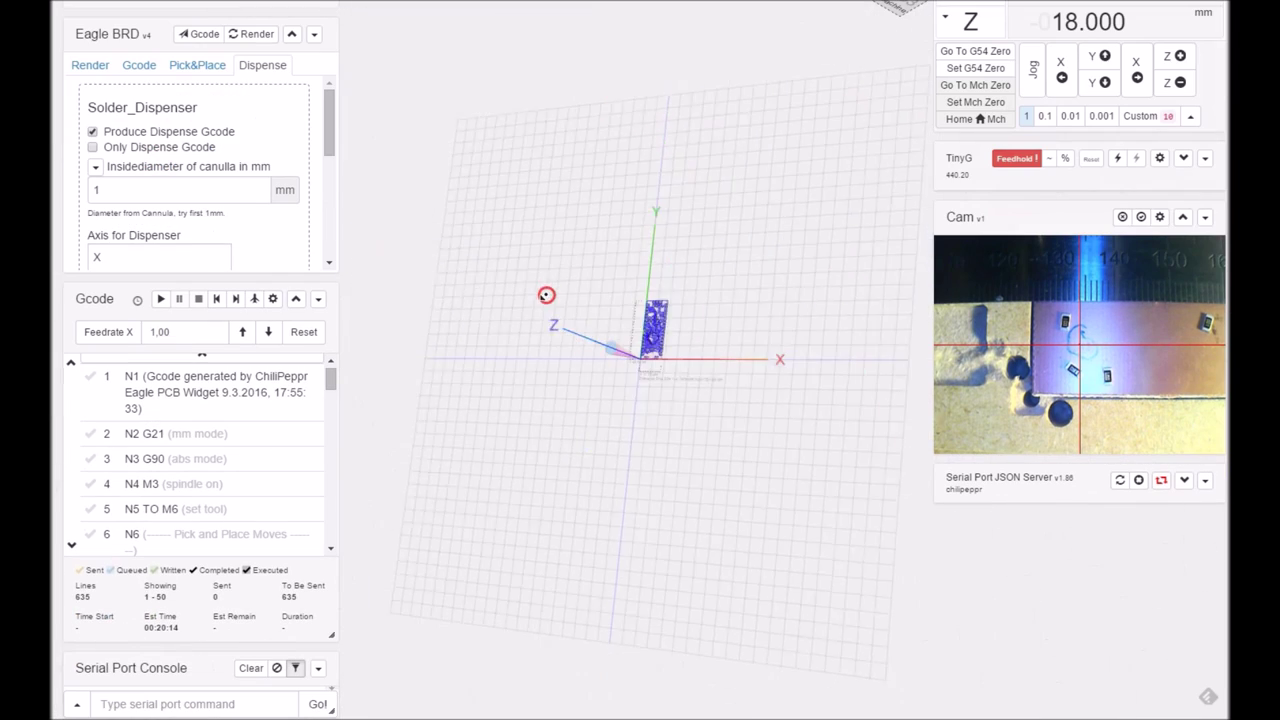
mouse_move(672, 335)
scroll(672, 335, "up", 5)
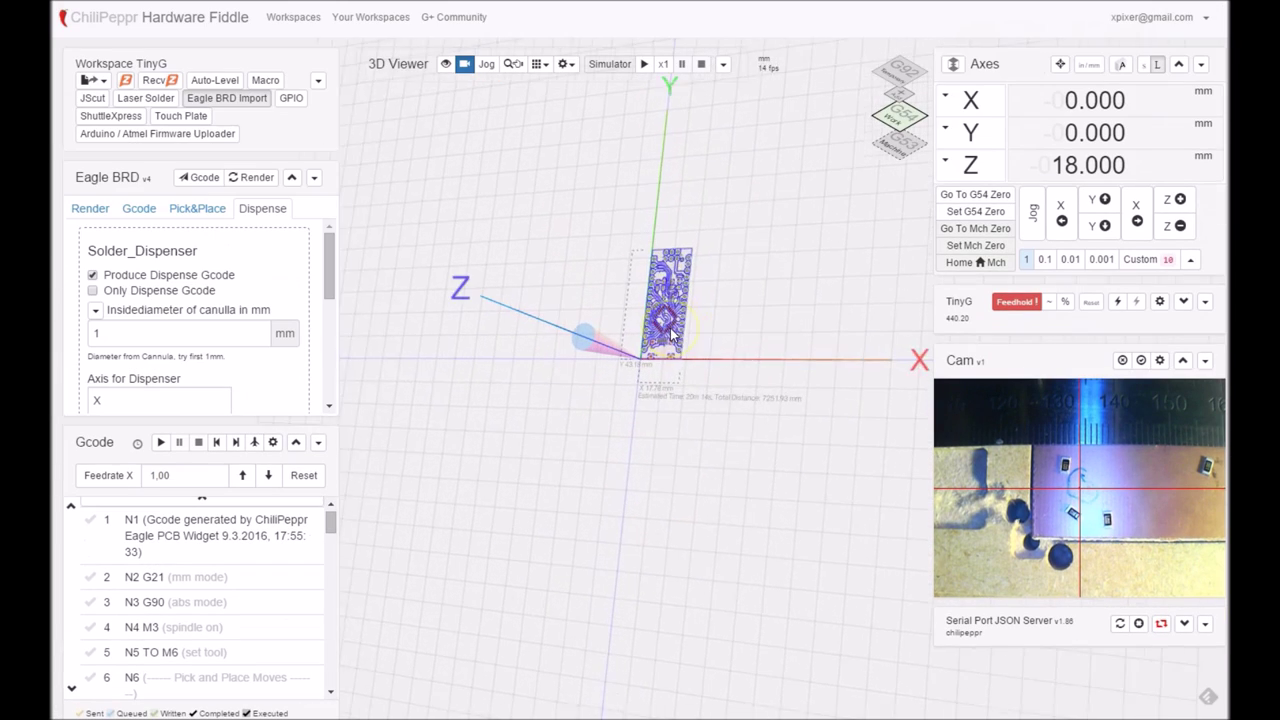
left_click_drag(675, 330, 727, 316)
scroll(727, 316, "up", 3)
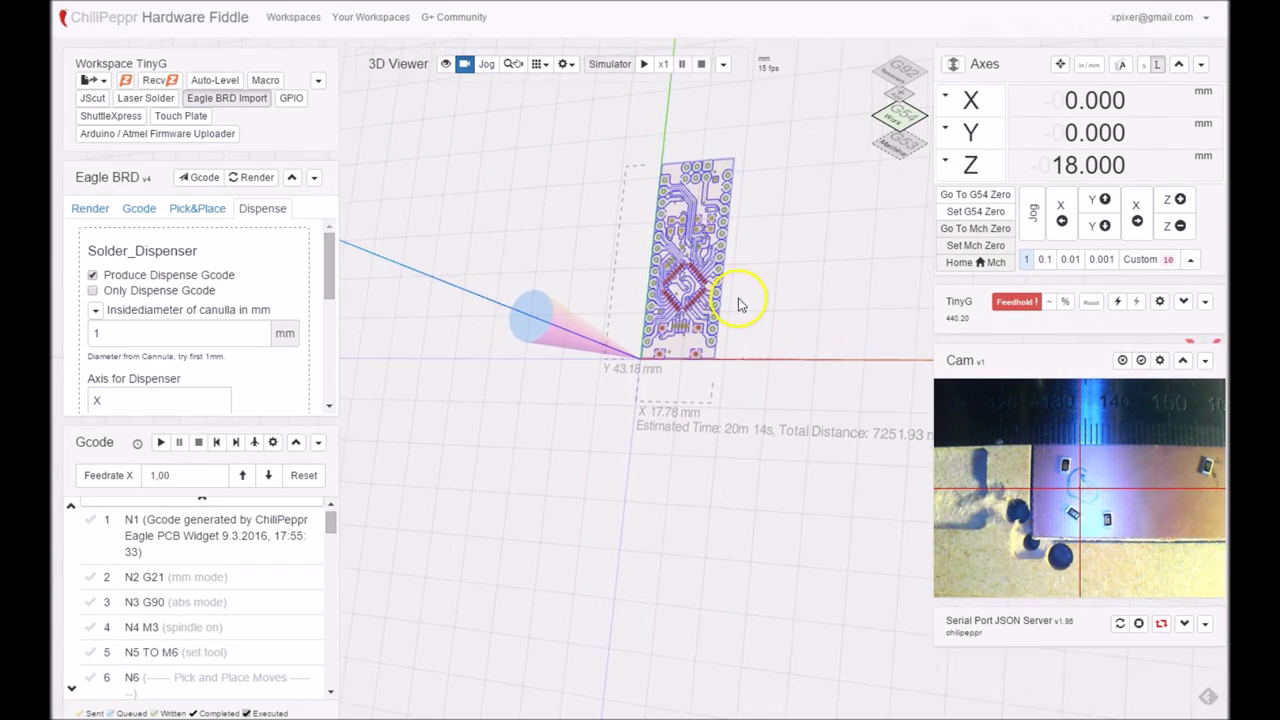
left_click_drag(752, 276, 723, 337)
scroll(723, 337, "up", 5)
scroll(723, 337, "down", 5)
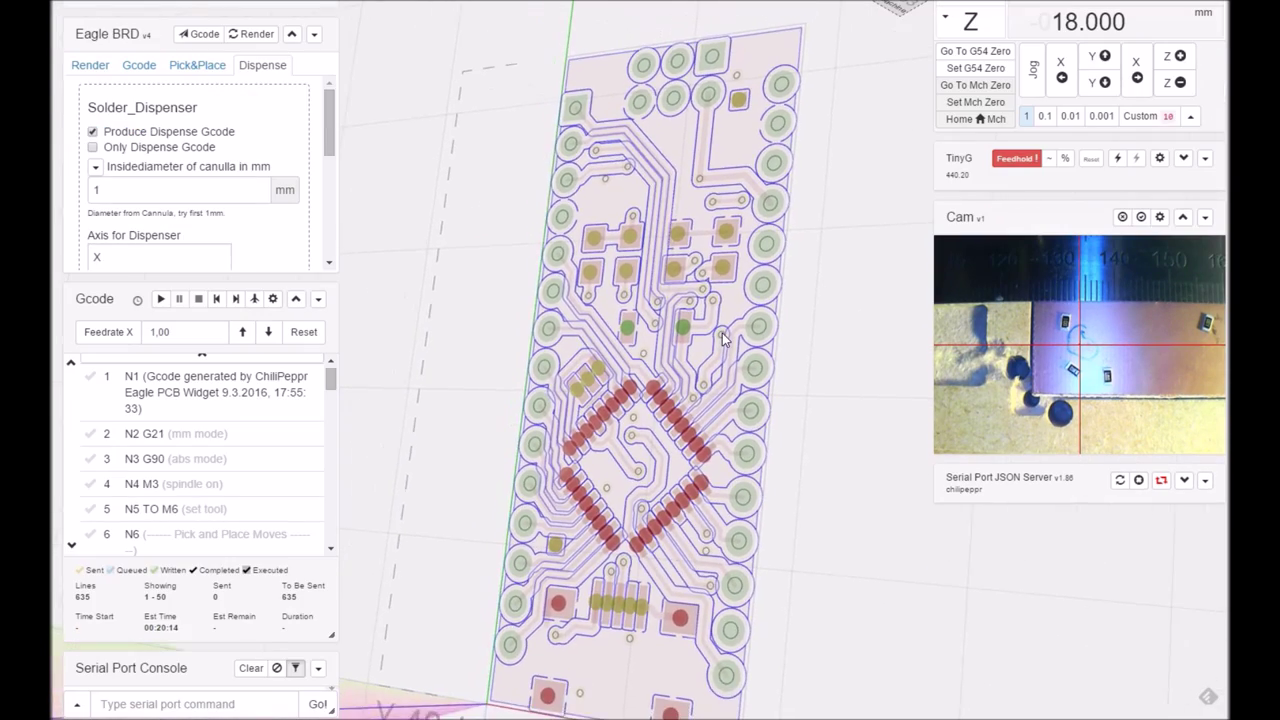
mouse_move(677, 612)
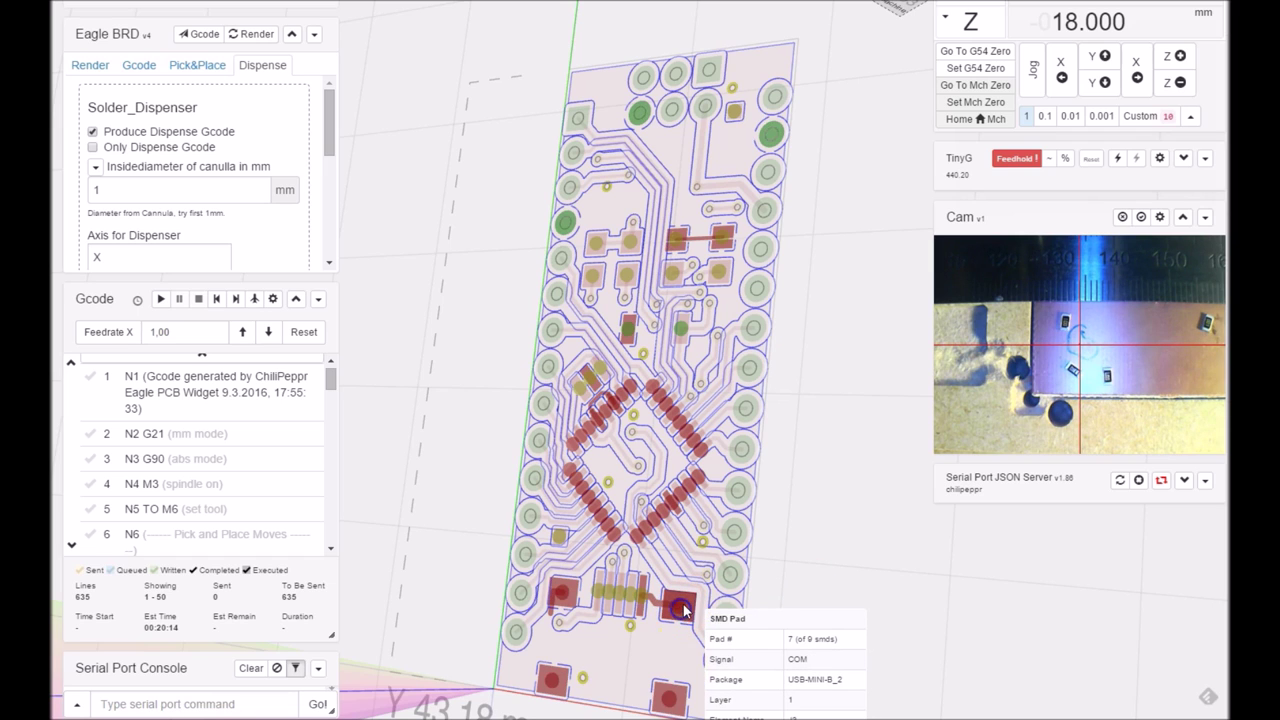
left_click(584, 229)
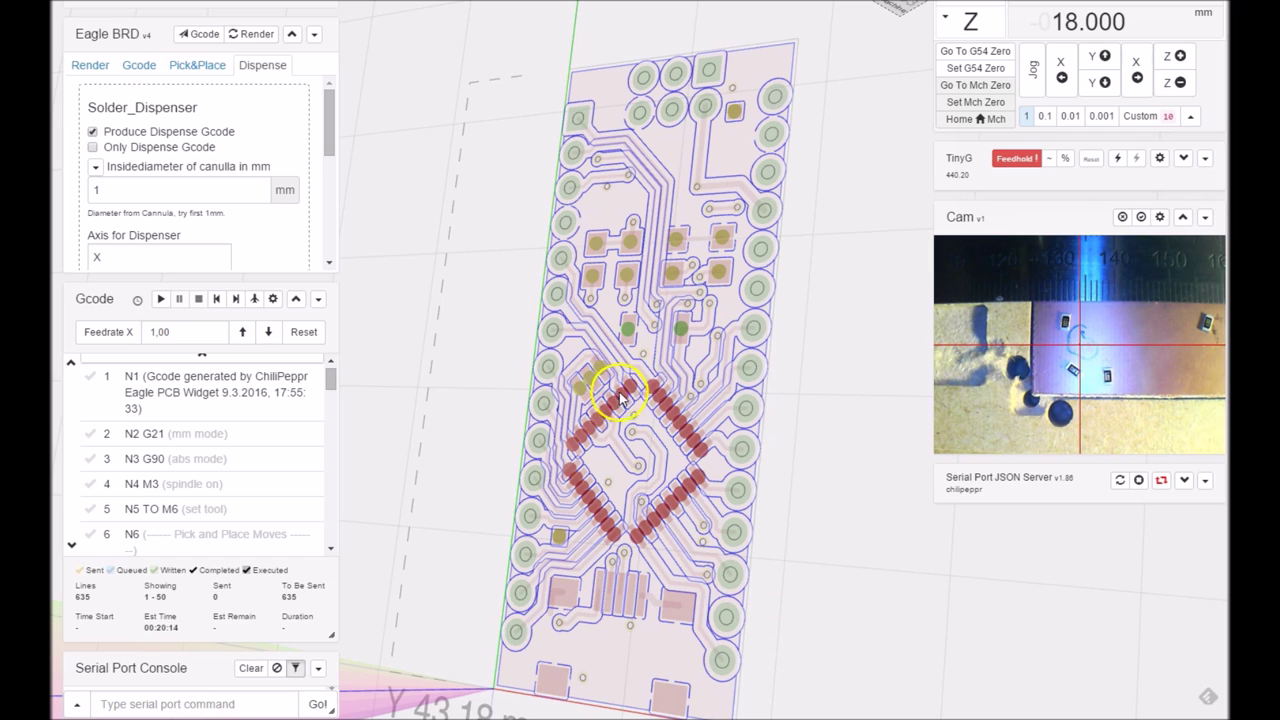
Remove the dispensing drops from the 16MHz resonator, the ATMEGA328 chip and the FIDUCIAL-1X2 pad near the board's upper edge
mouse_move(620, 398)
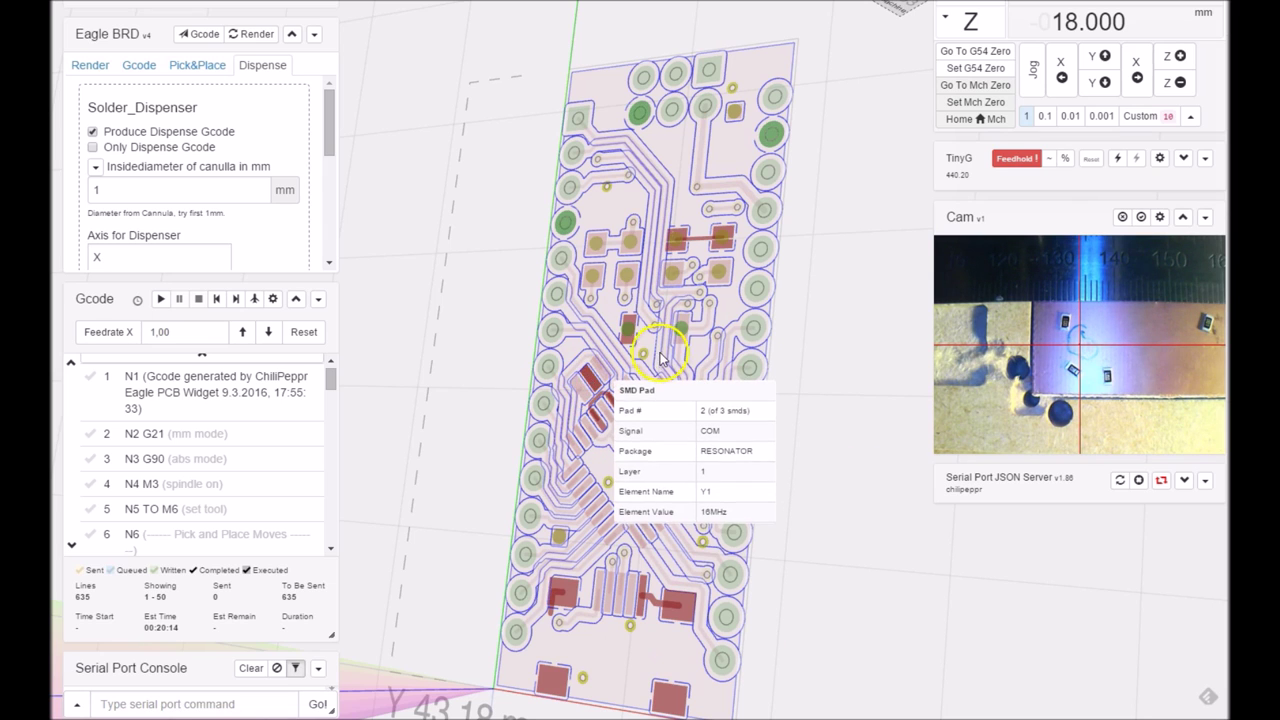
mouse_move(652, 224)
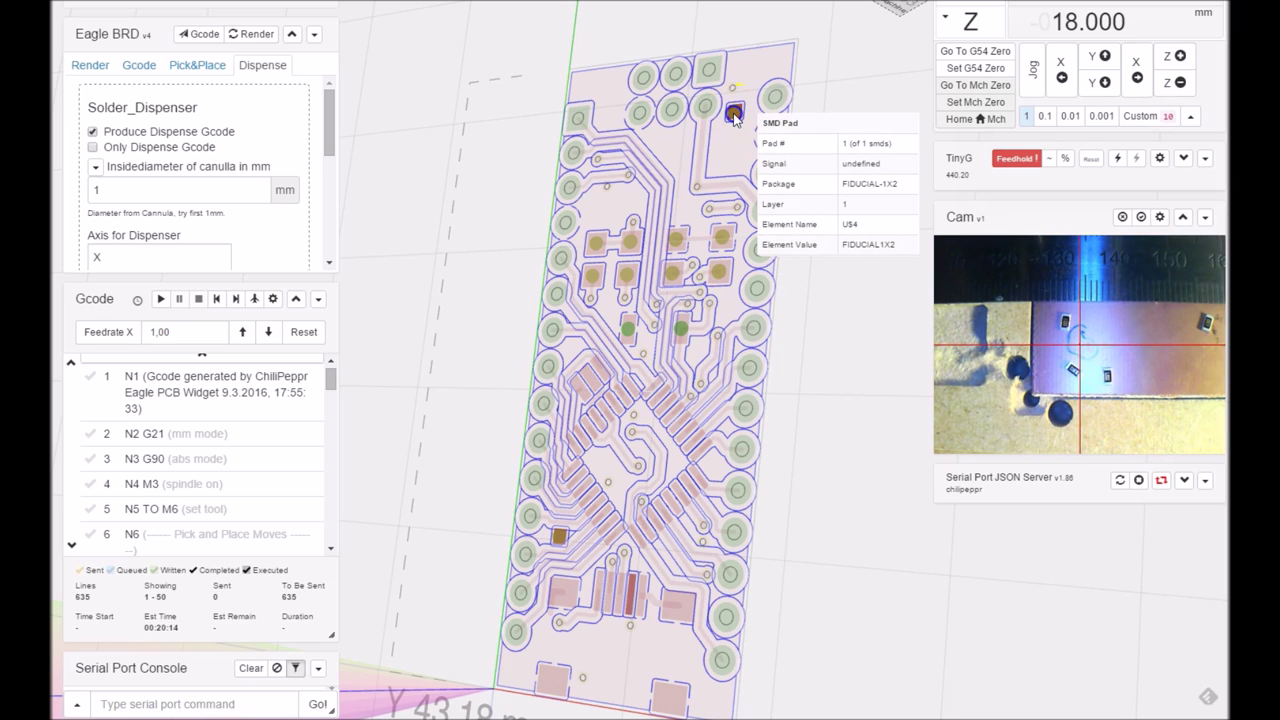
left_click(759, 229)
left_click(380, 312)
left_click(469, 266)
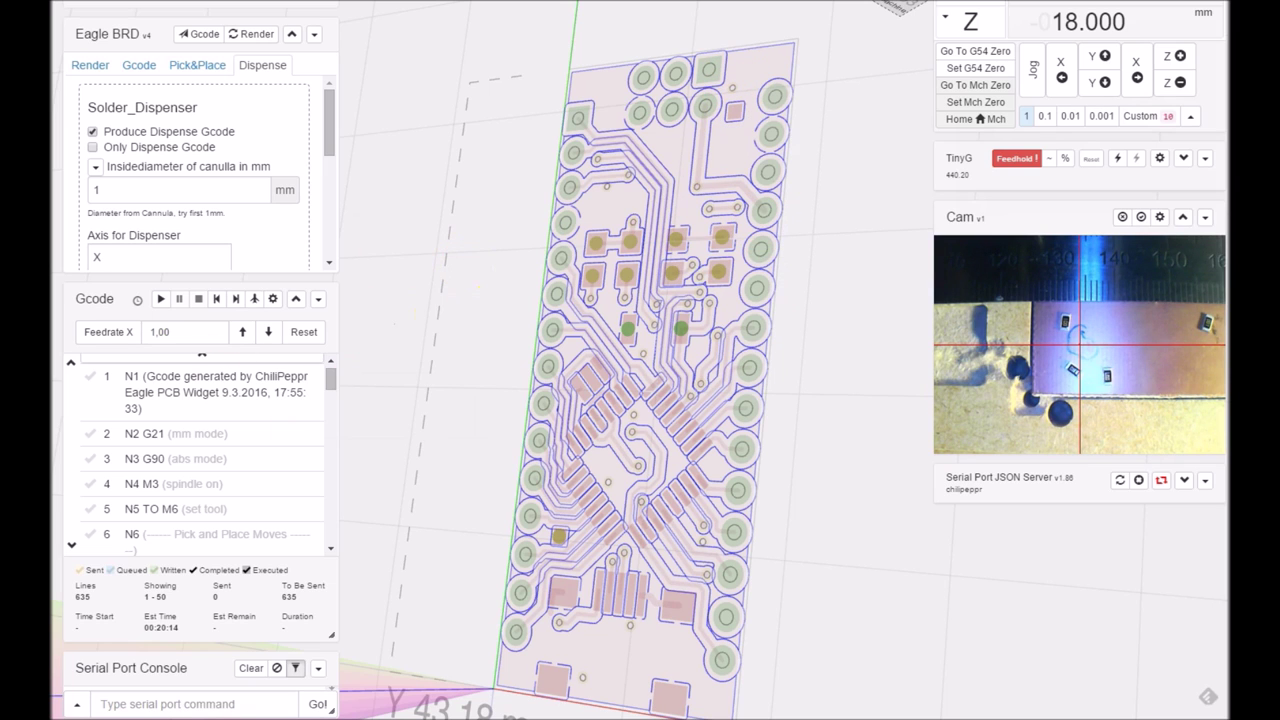
Review the Gcode settings for milling traces and return to the solder dispenser settings to inspect the ATMEGA328 chip's pads
left_click(138, 70)
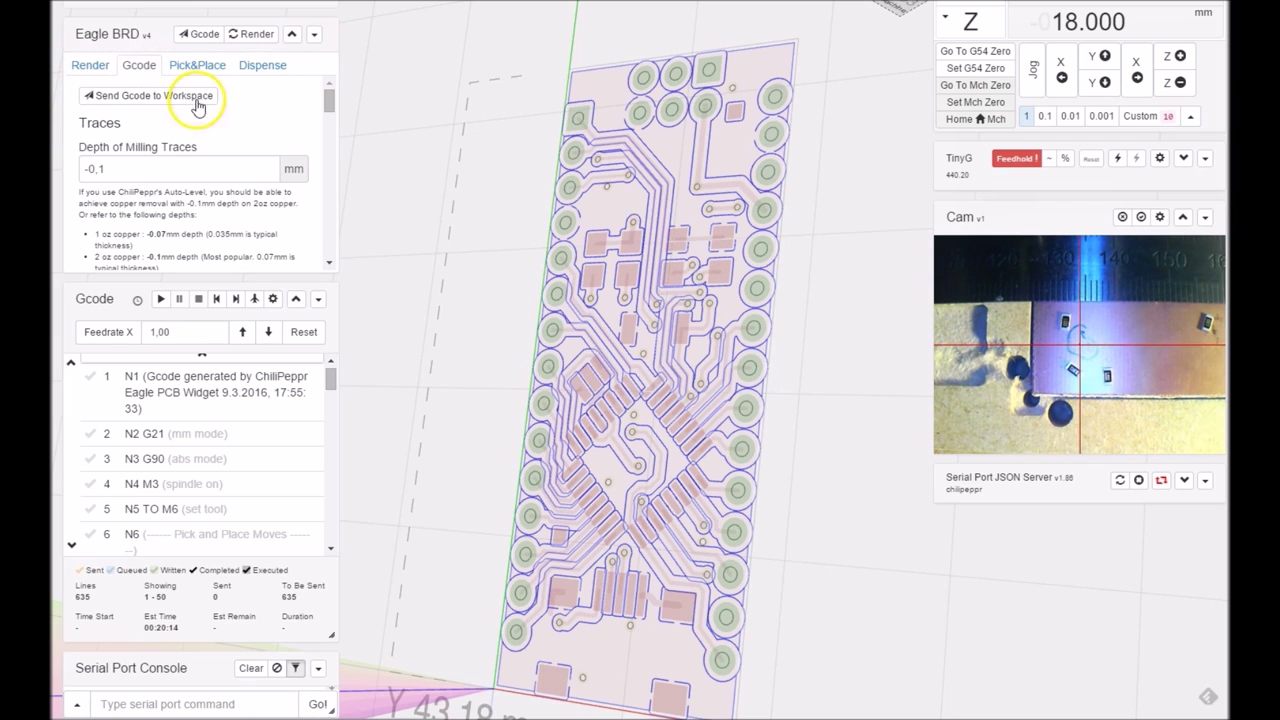
left_click(278, 68)
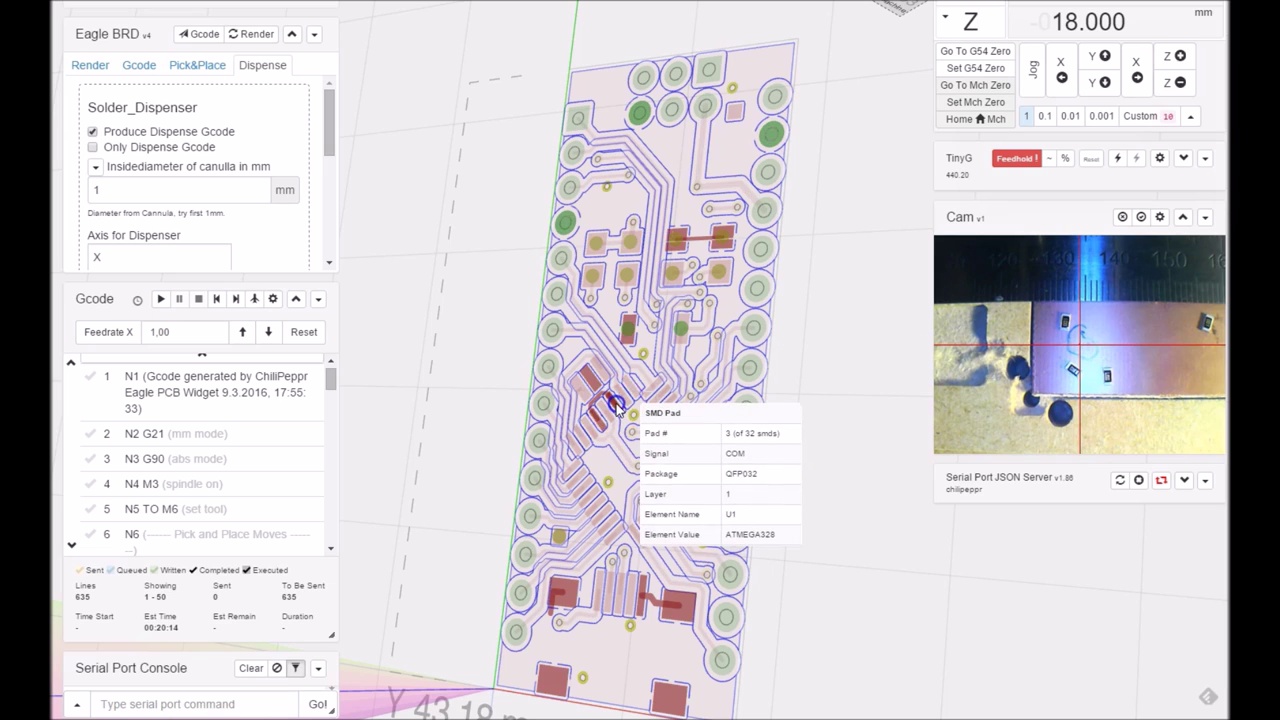
left_click(618, 424)
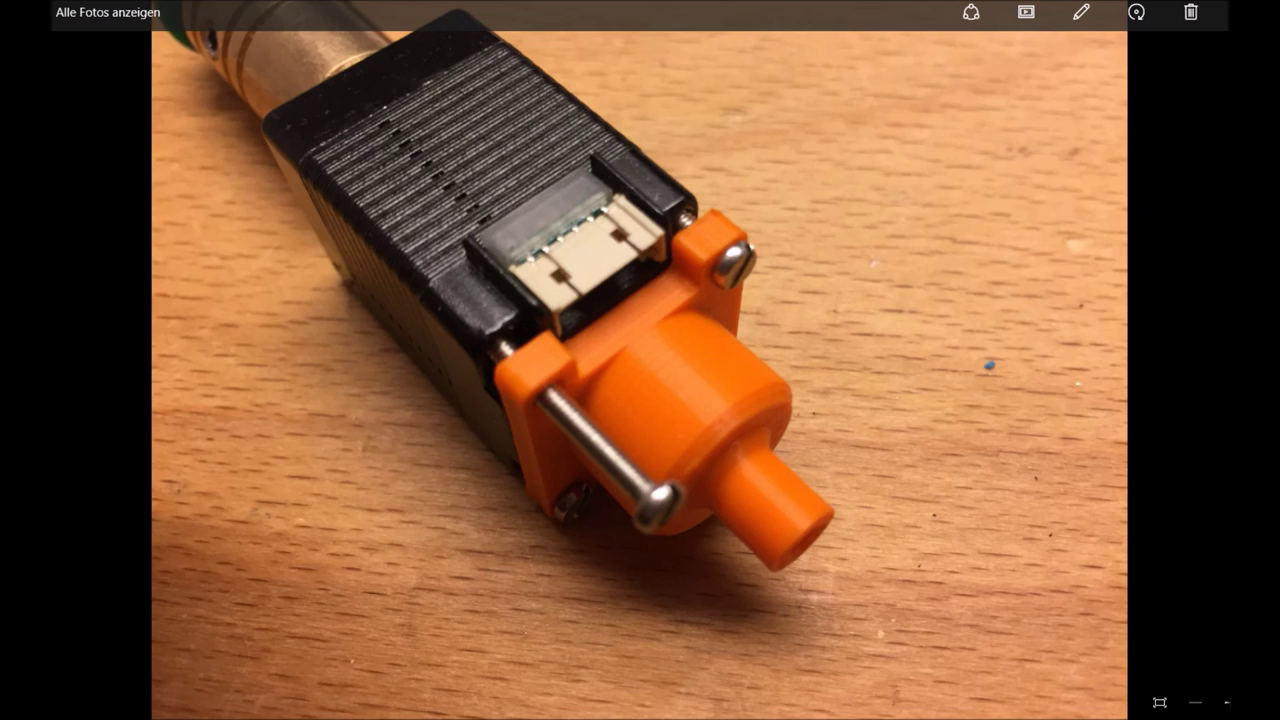
Switch to the photo viewer and show the next photo, with the orange dispenser part detached from the motor
key("Right")
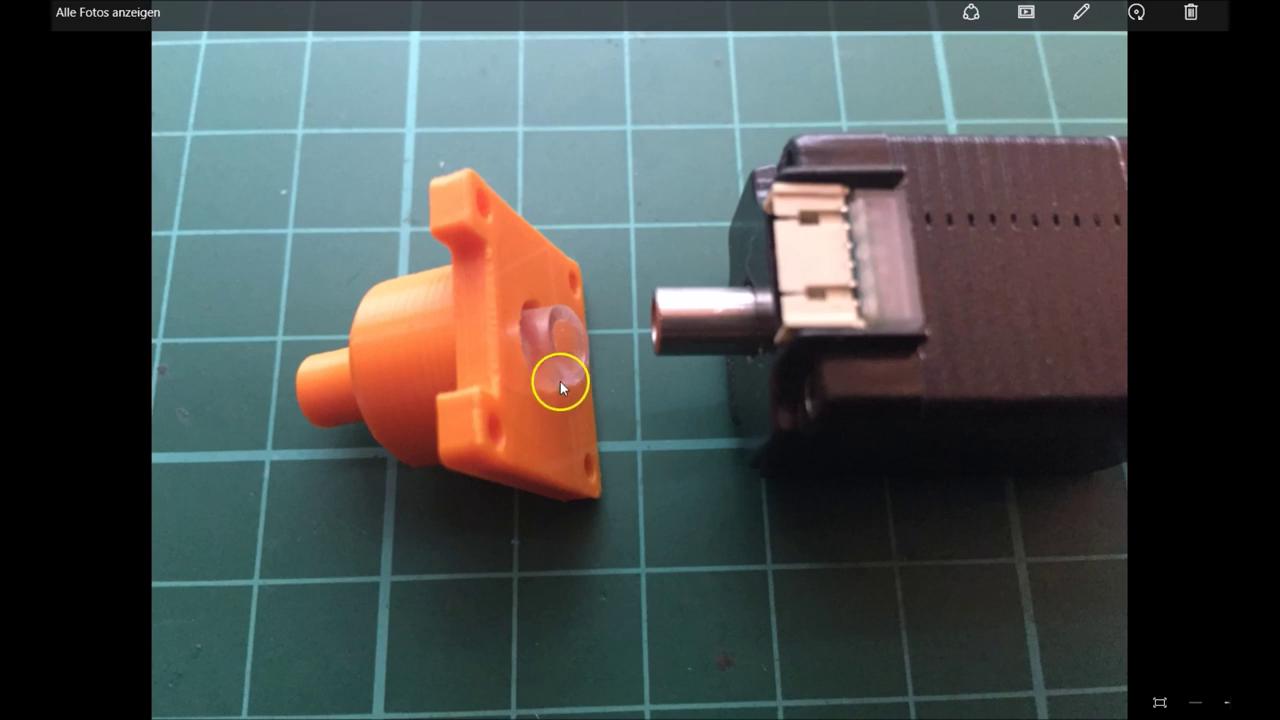